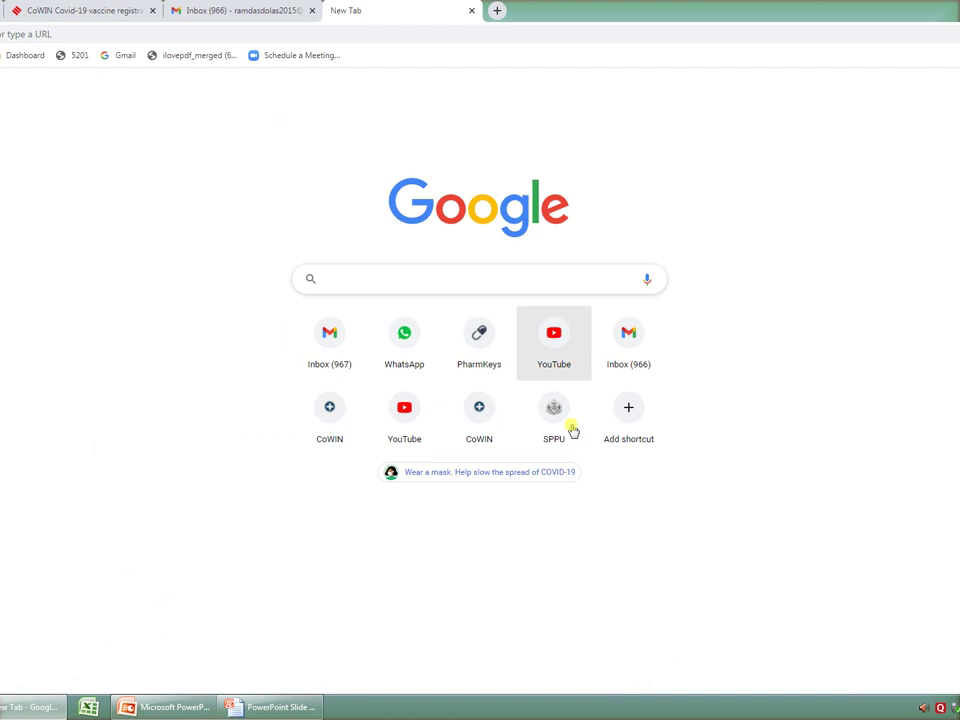
left_click(418, 283)
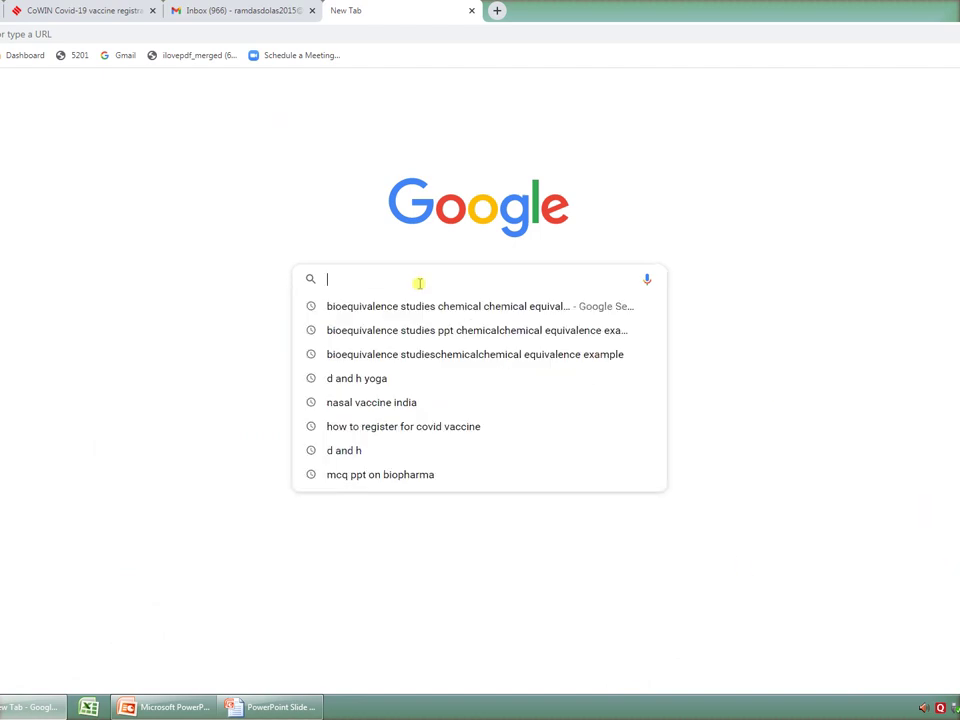
type("https://www.cowin.gov.in/home")
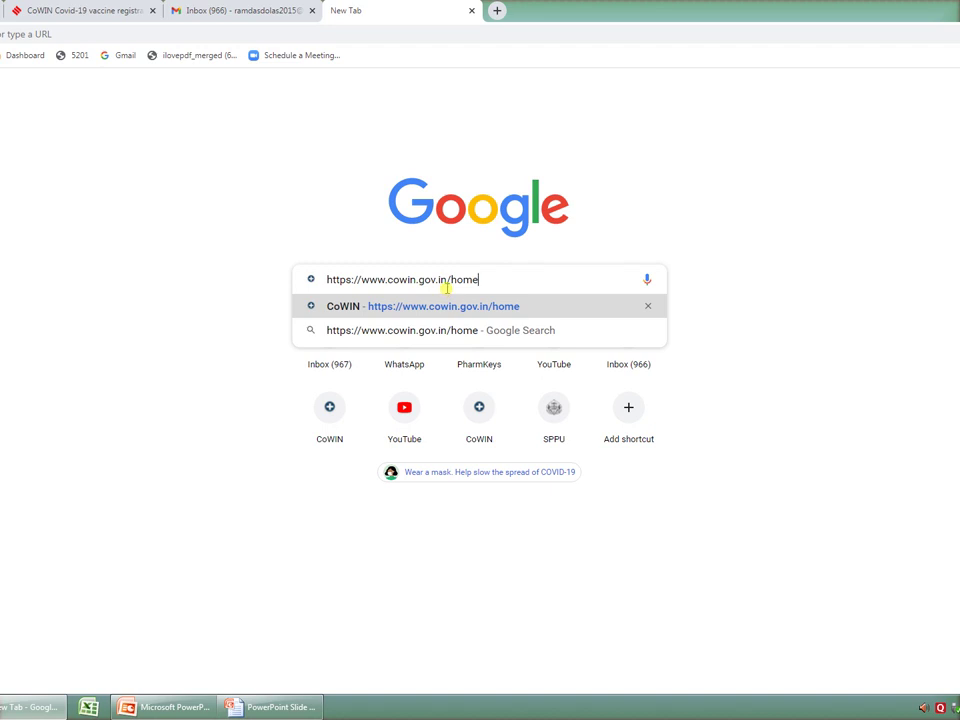
key("Return")
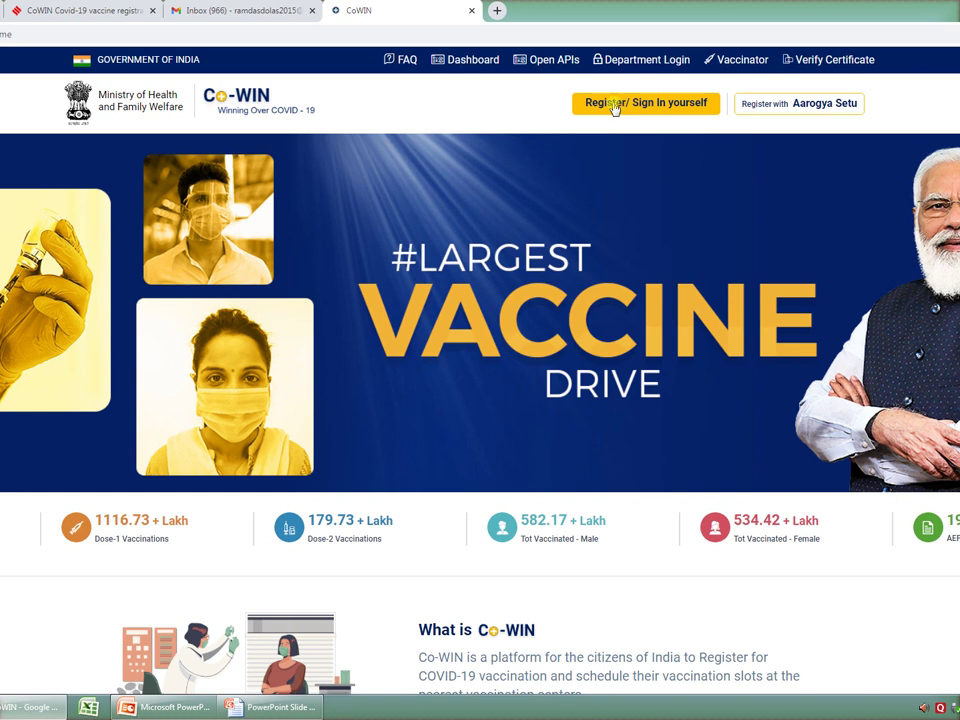
- Open the 'Register/ Sign In yourself' page from the CoWIN home page
left_click(612, 104)
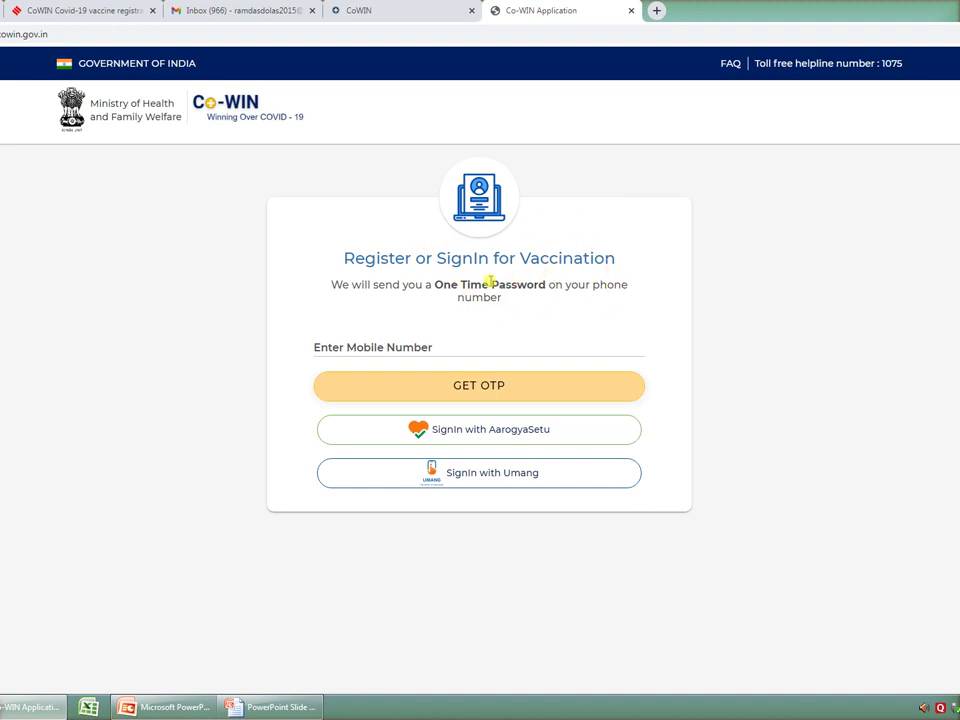
- Enter the 10-digit mobile number and request a one-time password with GET OTP
left_click(390, 345)
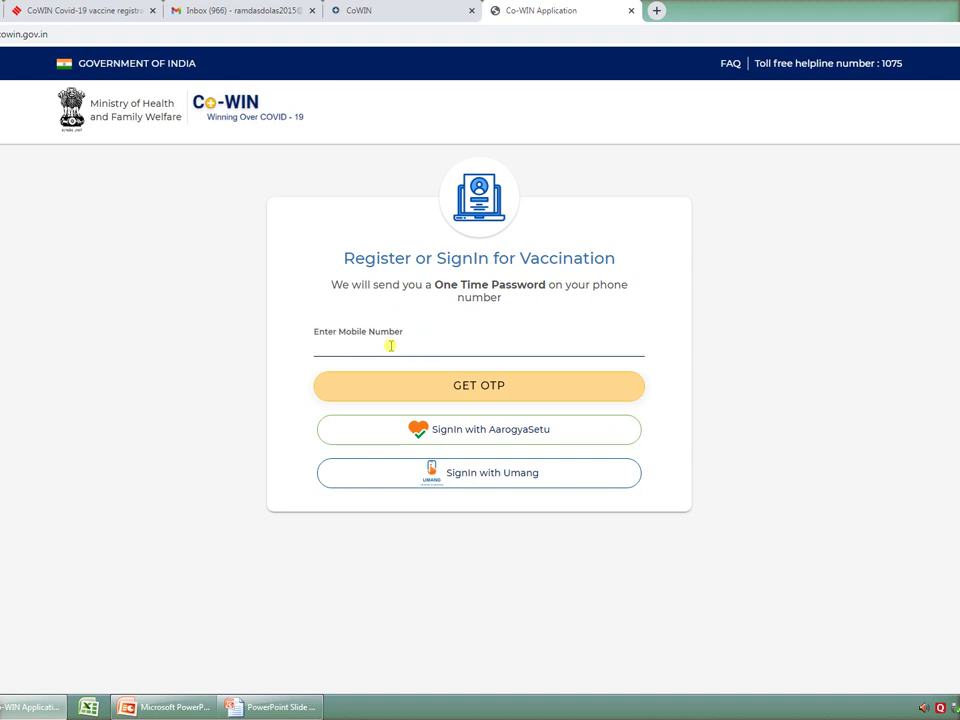
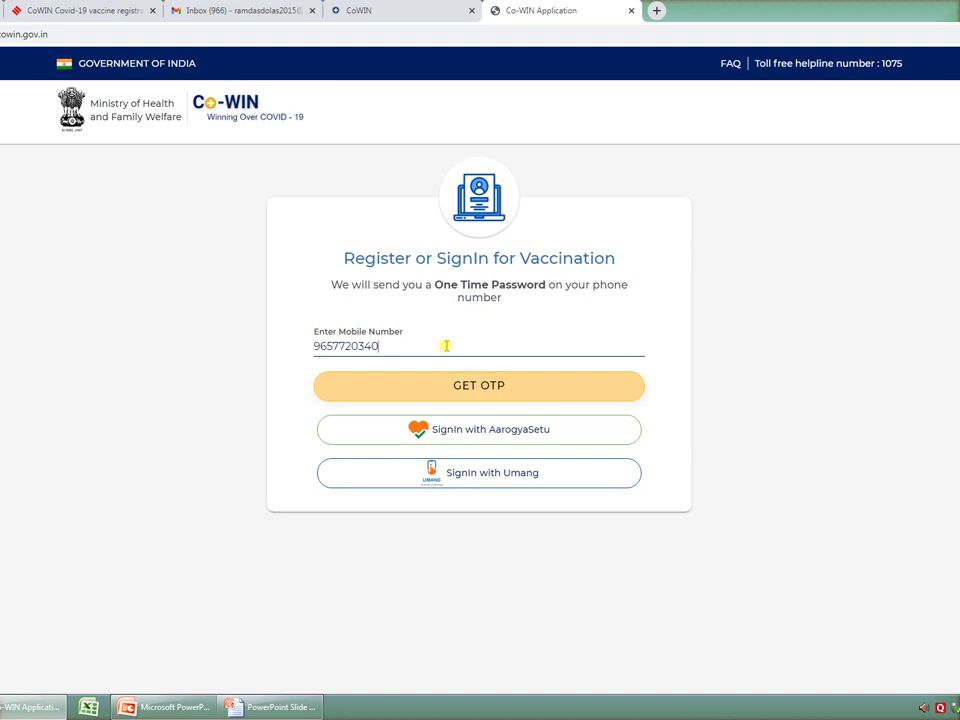
left_click(482, 388)
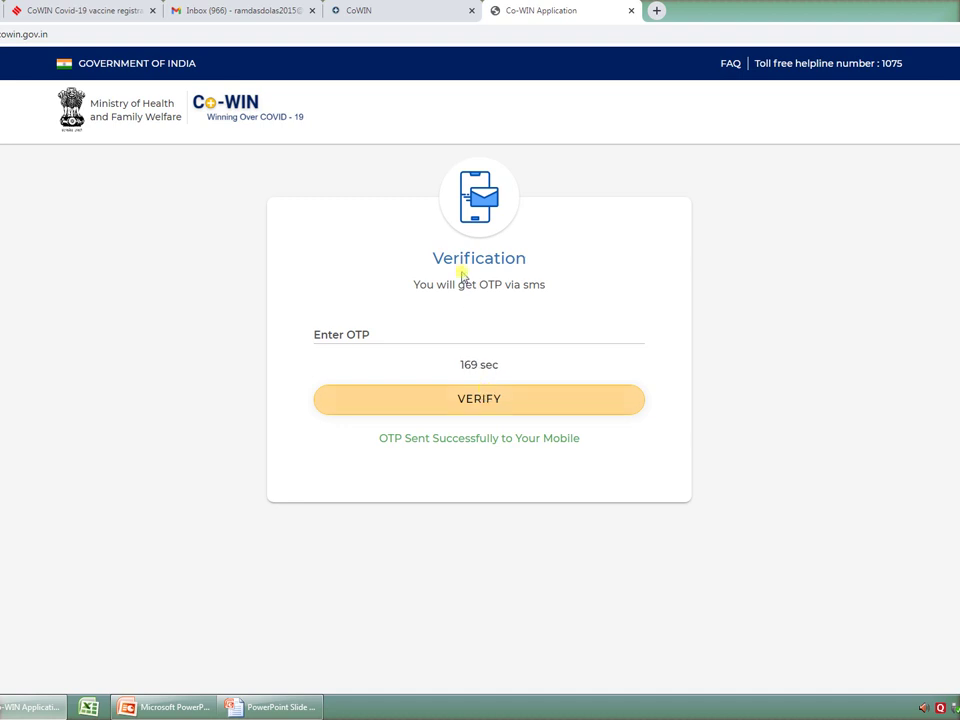
- Enter the six-digit OTP from the SMS and verify it to sign in
left_click(389, 335)
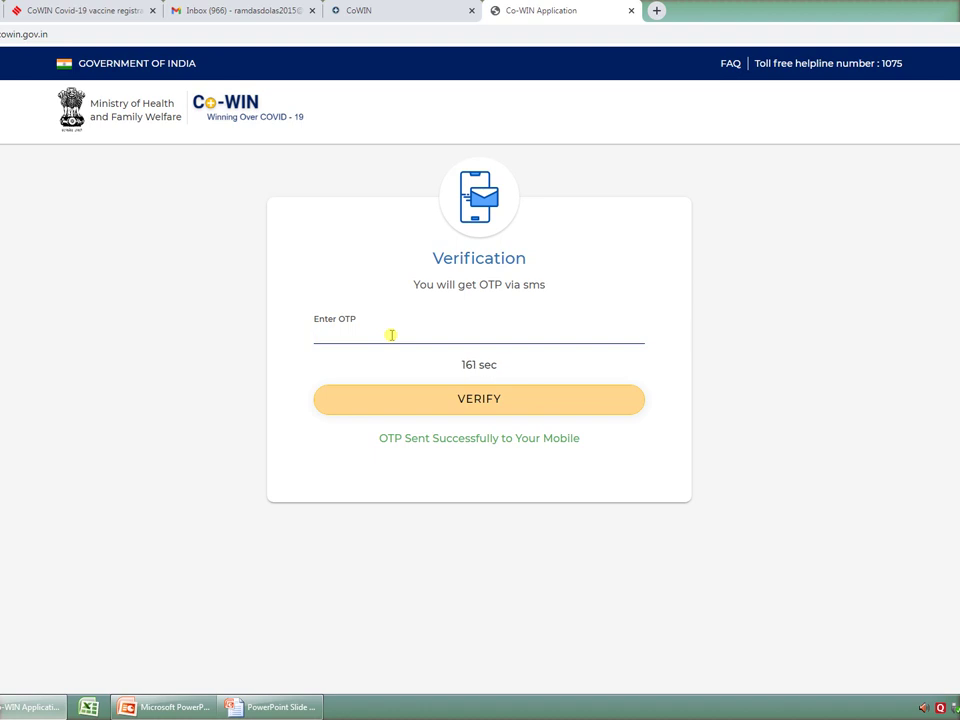
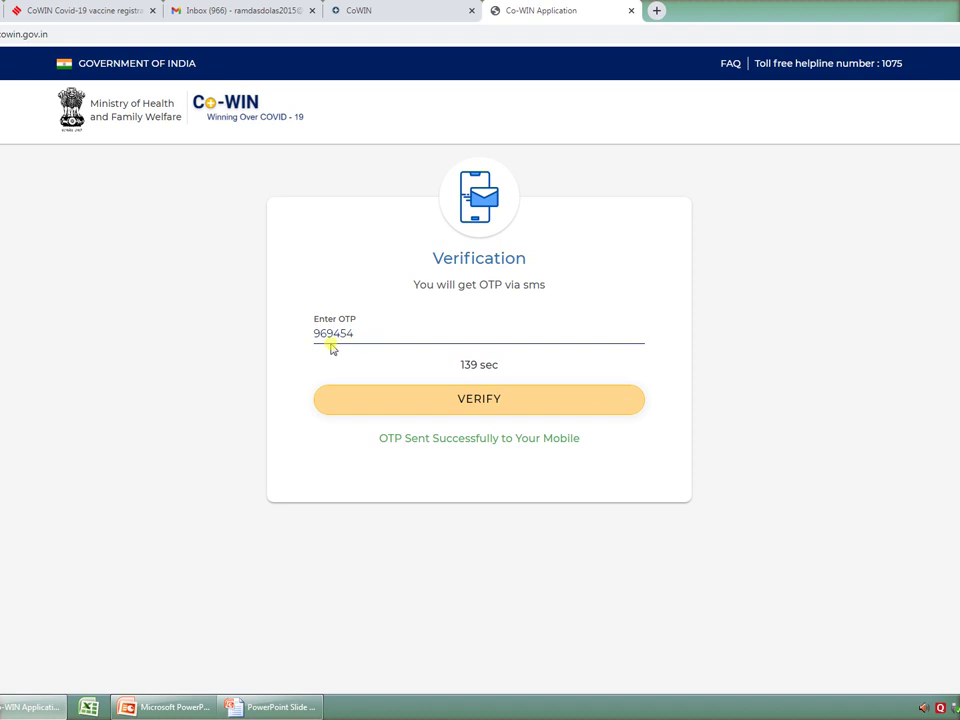
left_click(478, 405)
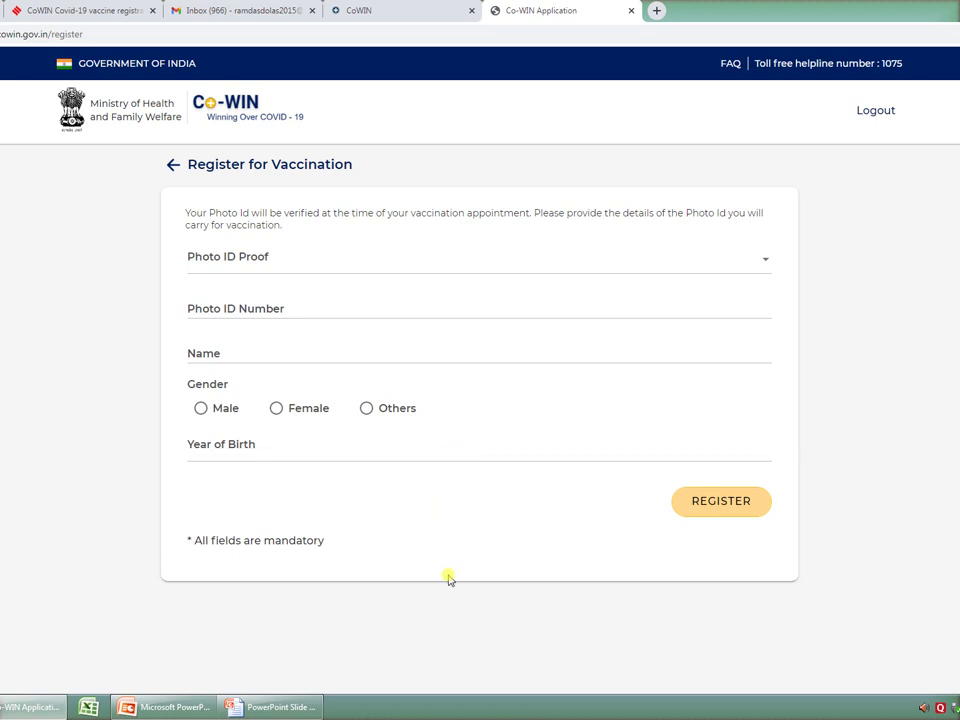
- Select PAN Card in the Photo ID Proof dropdown
left_click(304, 263)
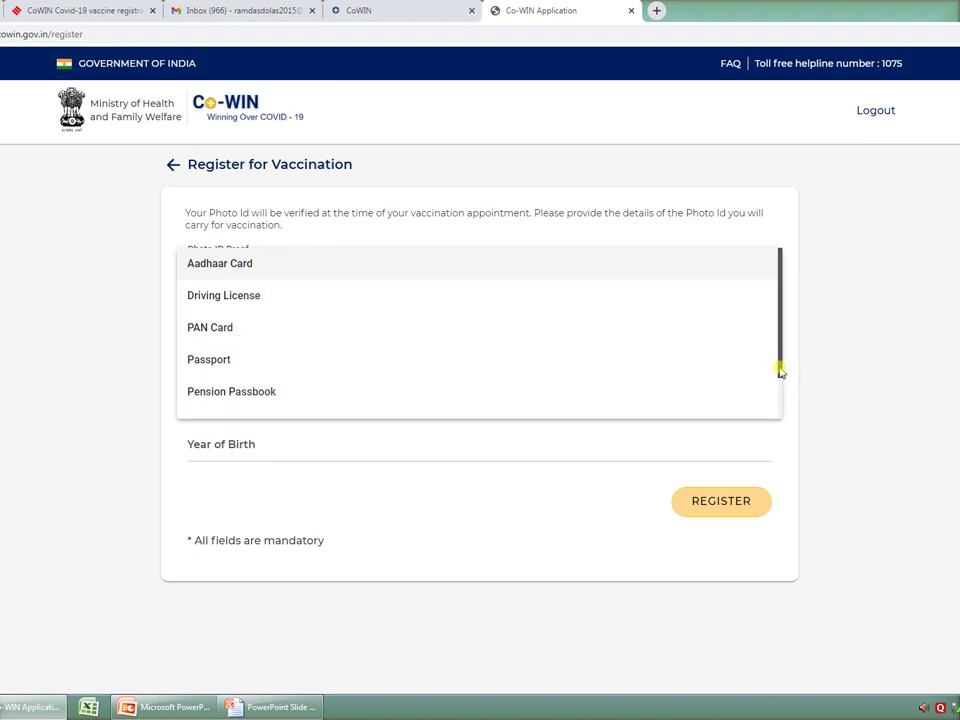
scroll(778, 380, "down", 2)
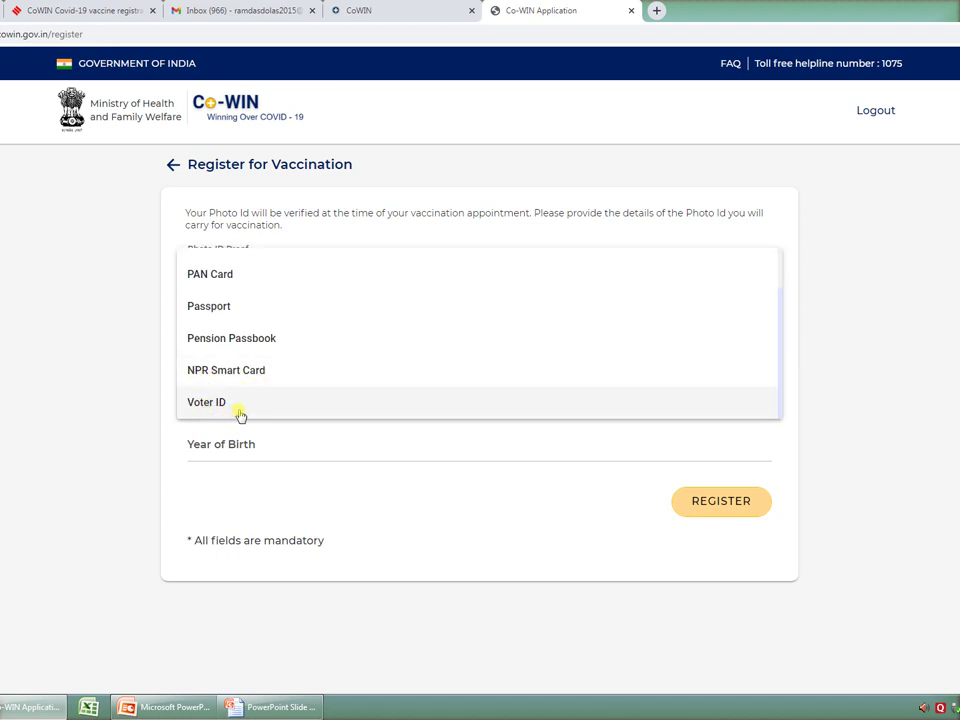
scroll(262, 347, "up", 2)
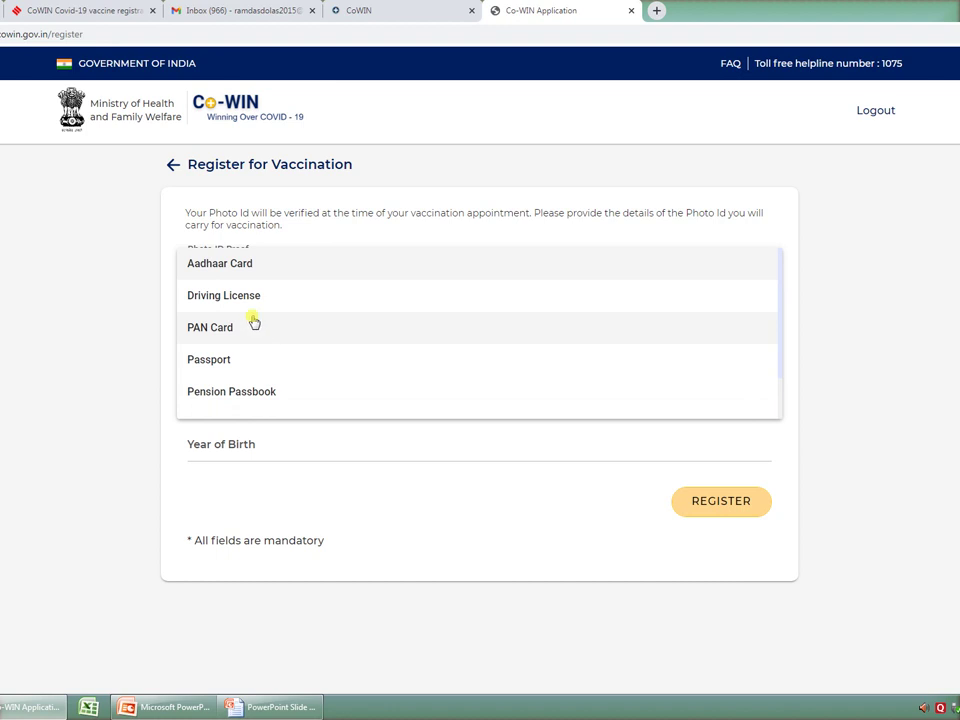
left_click(222, 329)
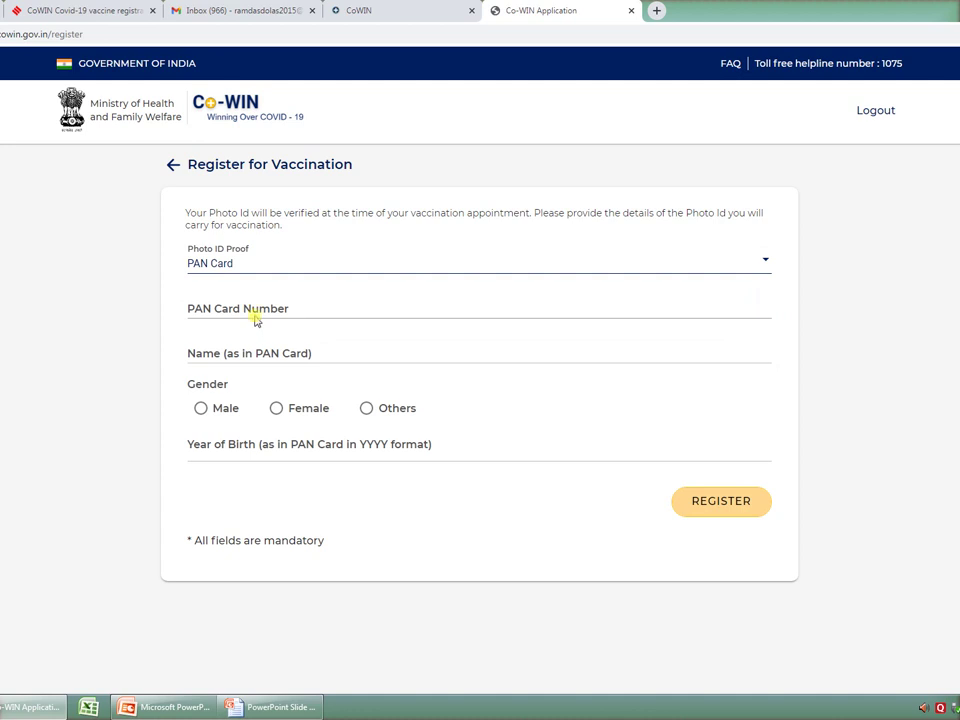
- Type the PAN card number into the PAN Card Number field
left_click(255, 309)
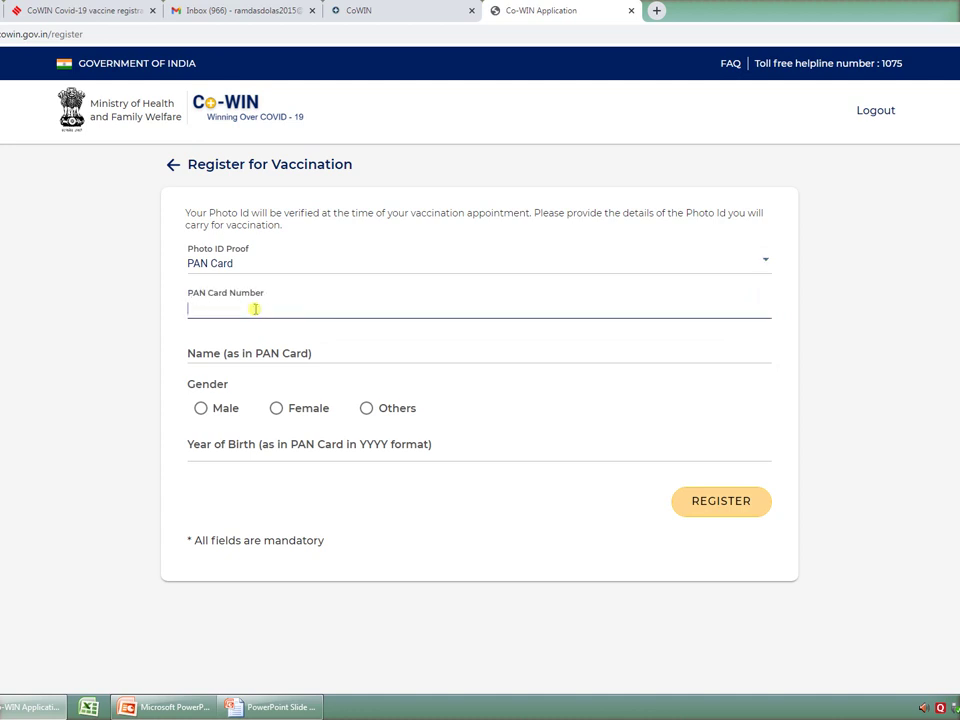
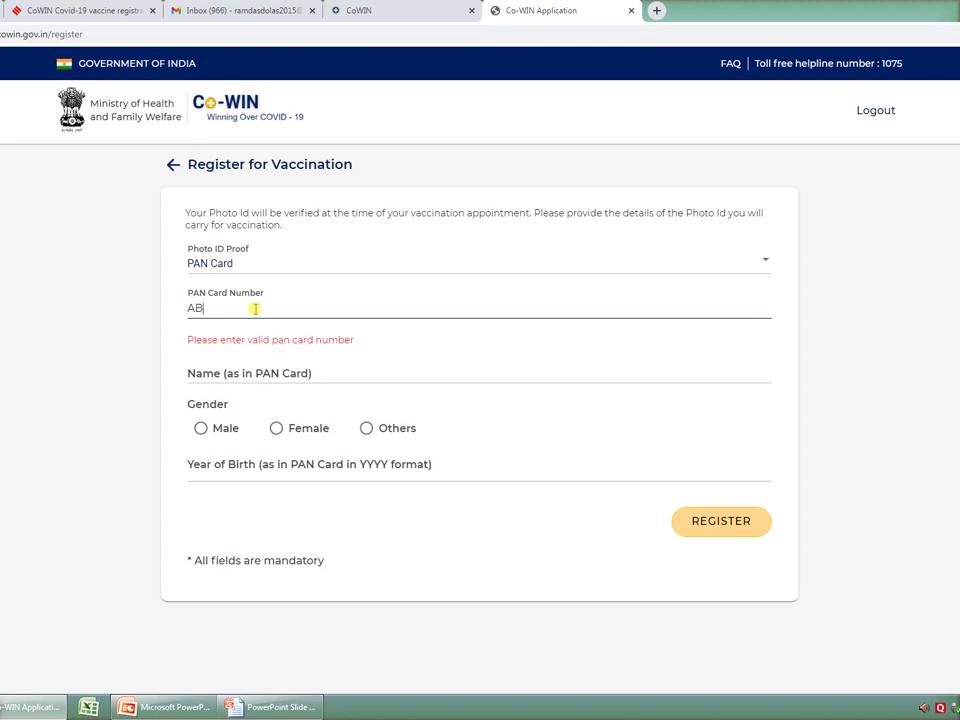
- Enter the cardholder's full name and replace the wrong letter in the PAN number
left_click(257, 368)
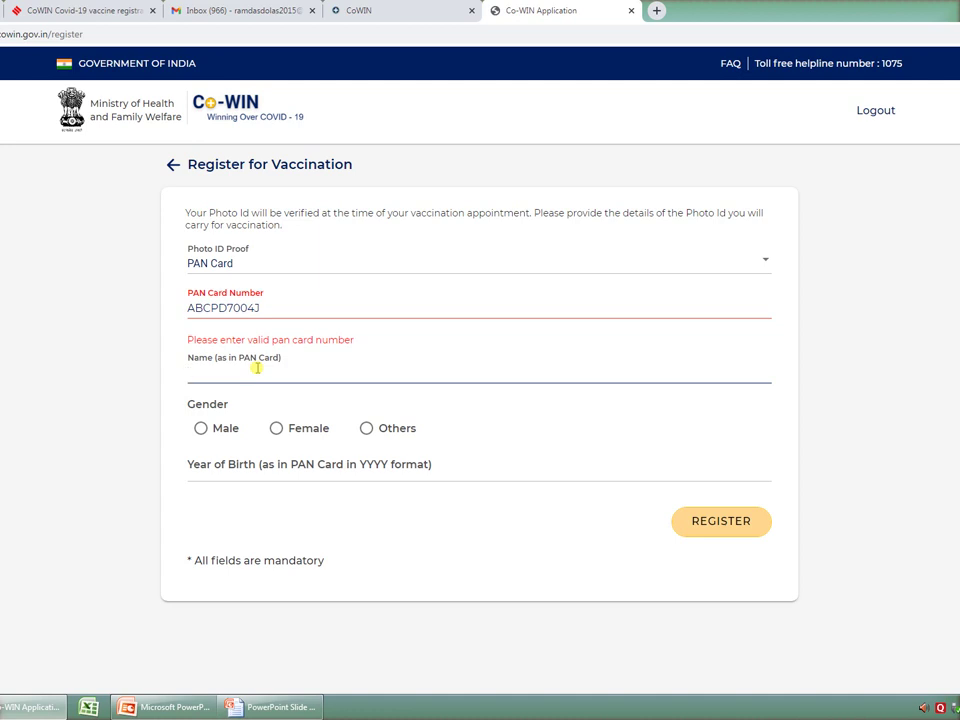
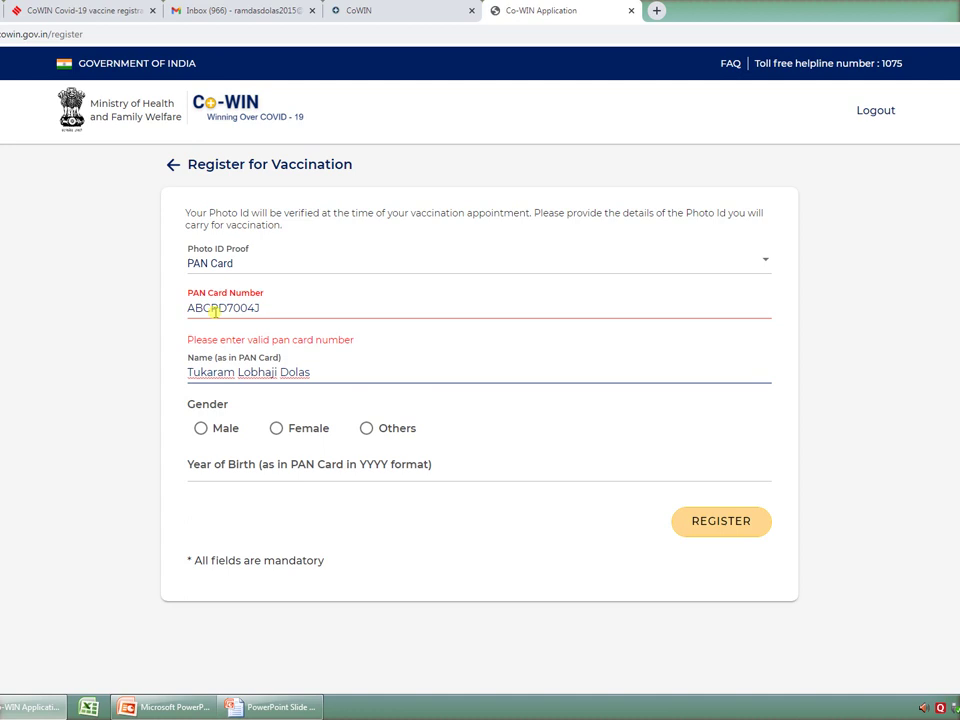
left_click(216, 311)
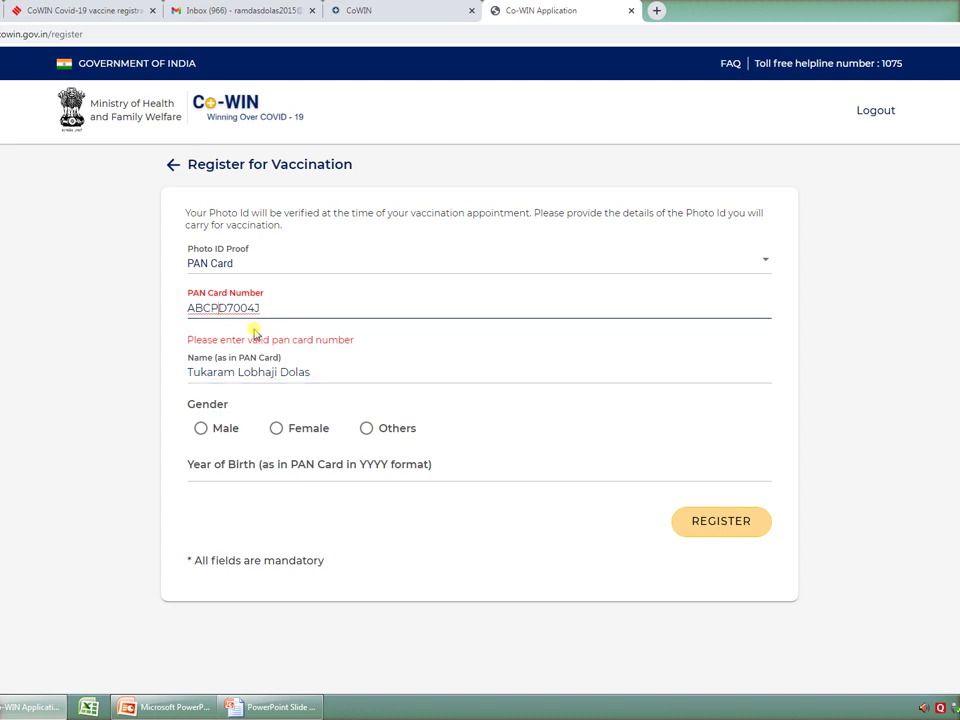
key("BackSpace")
type("F")
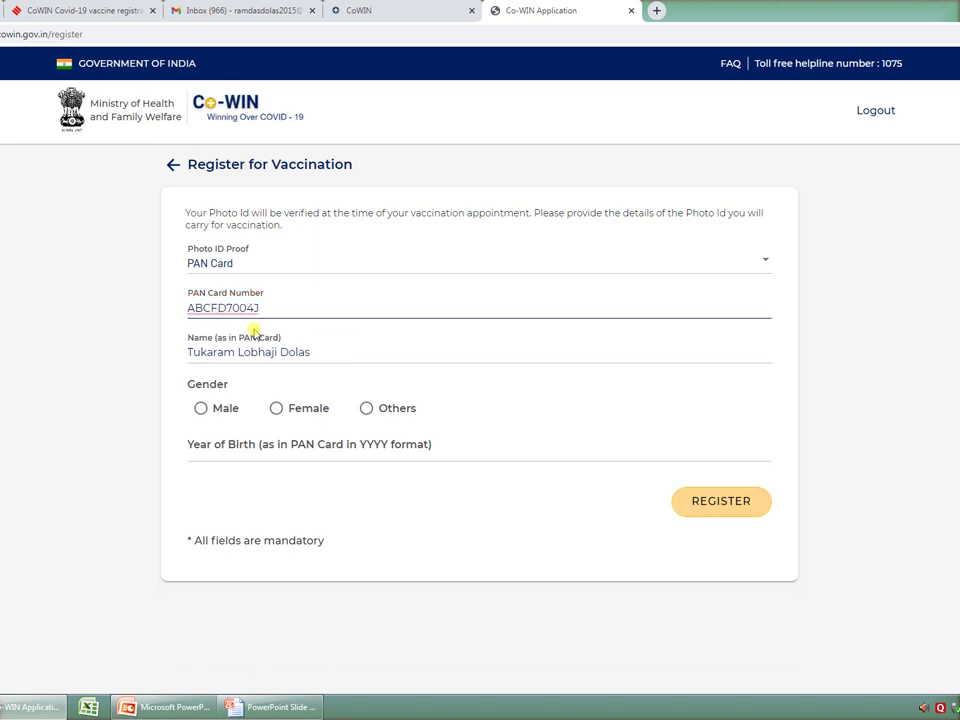
- Re-enter the last corrected letter of the PAN number
left_click(216, 309)
key("BackSpace")
type("F")
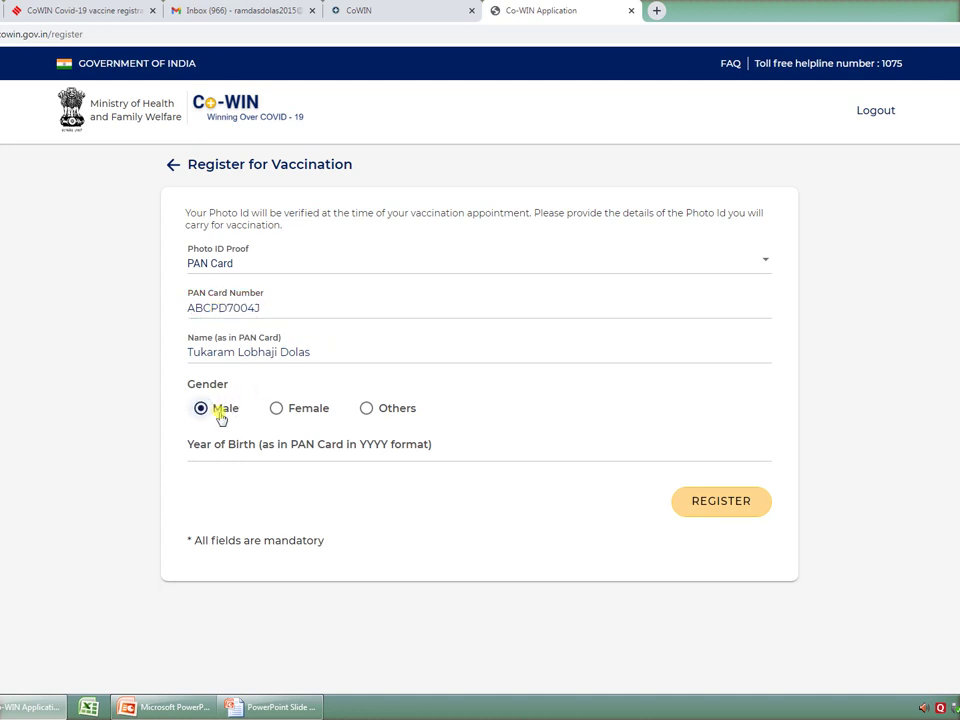
- Set the year of birth to 1947, replacing the mistakenly entered 1979
left_click(280, 447)
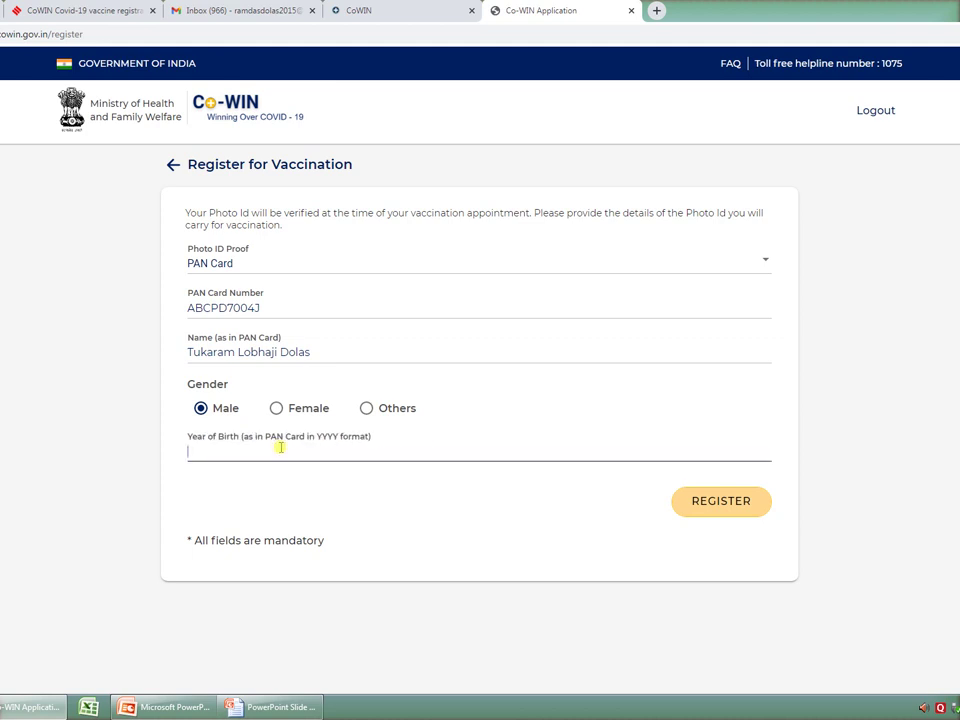
type("1")
key("BackSpace")
type("1979")
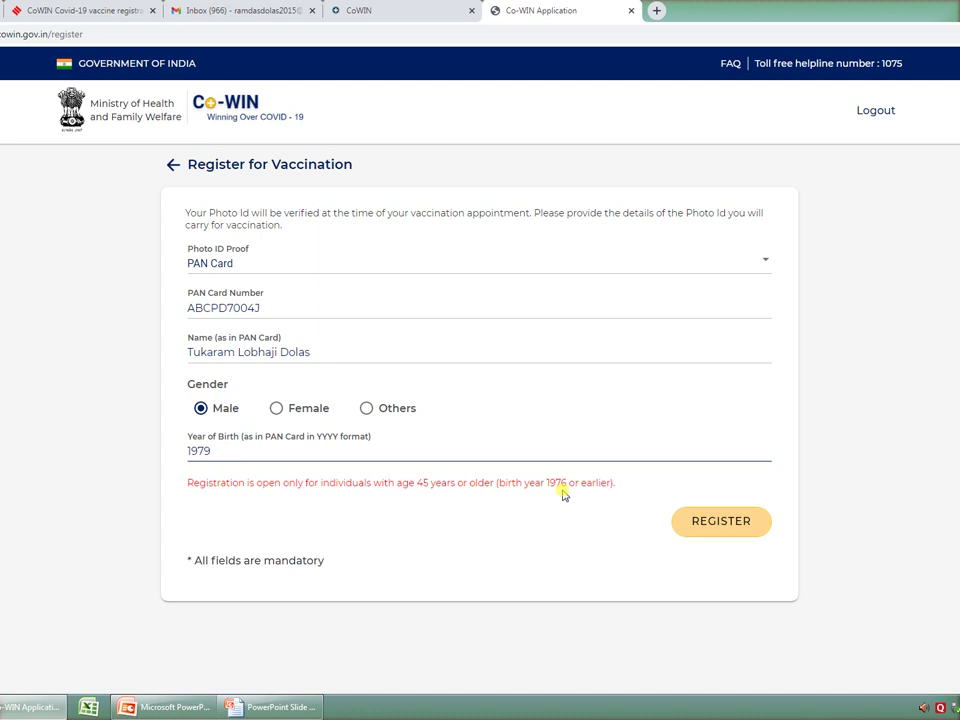
left_click_drag(231, 452, 186, 458)
type("1")
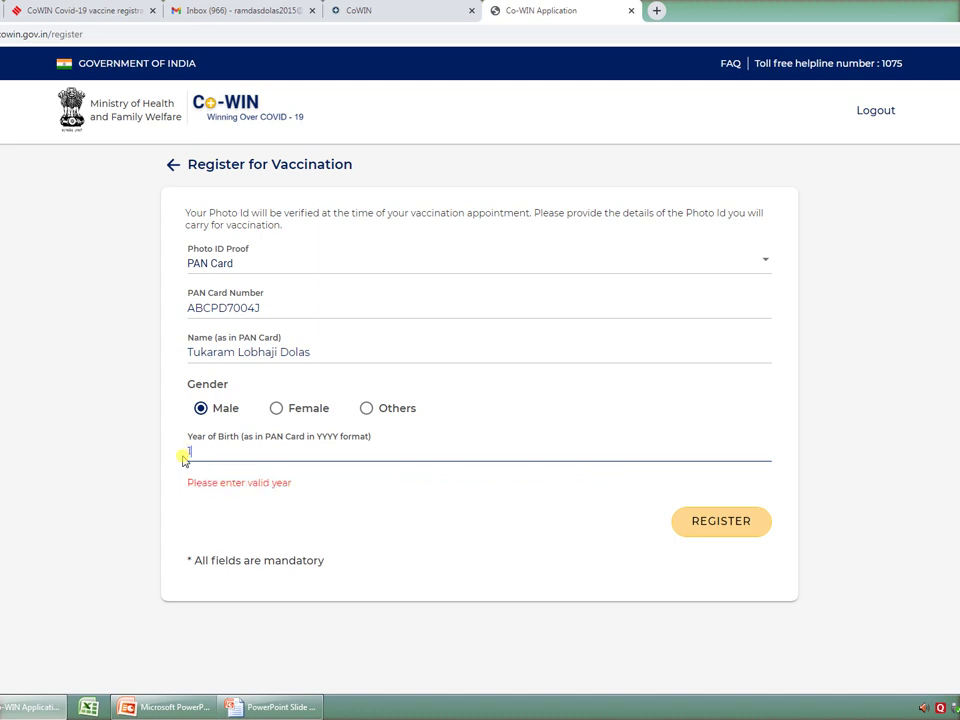
type("947")
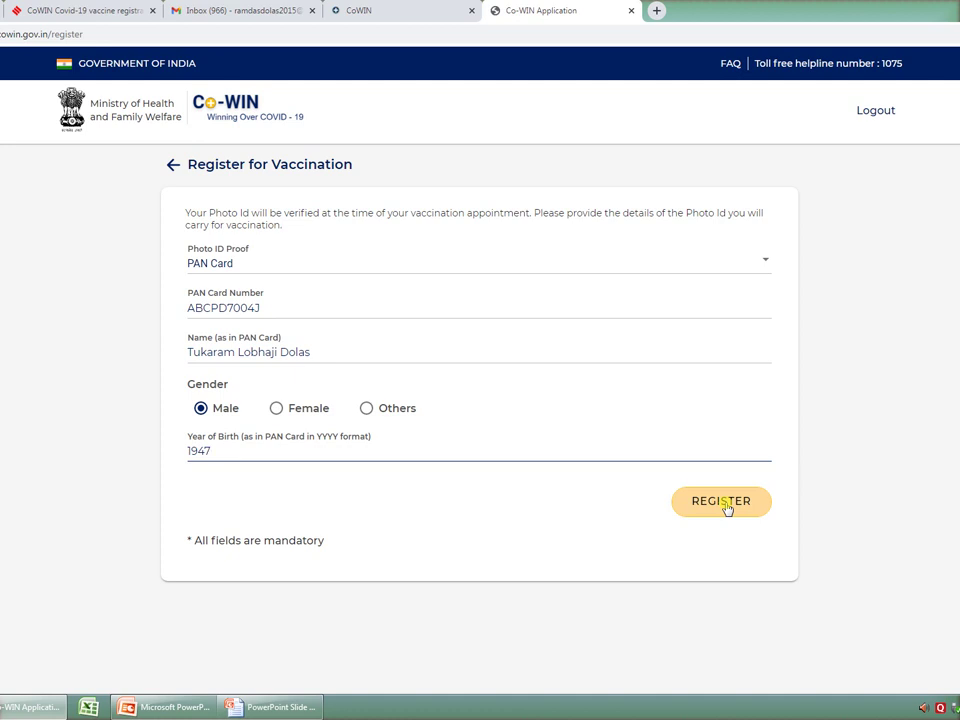
- Submit the registration and mark the 1947-born beneficiary for Dose 1 scheduling
left_click(727, 507)
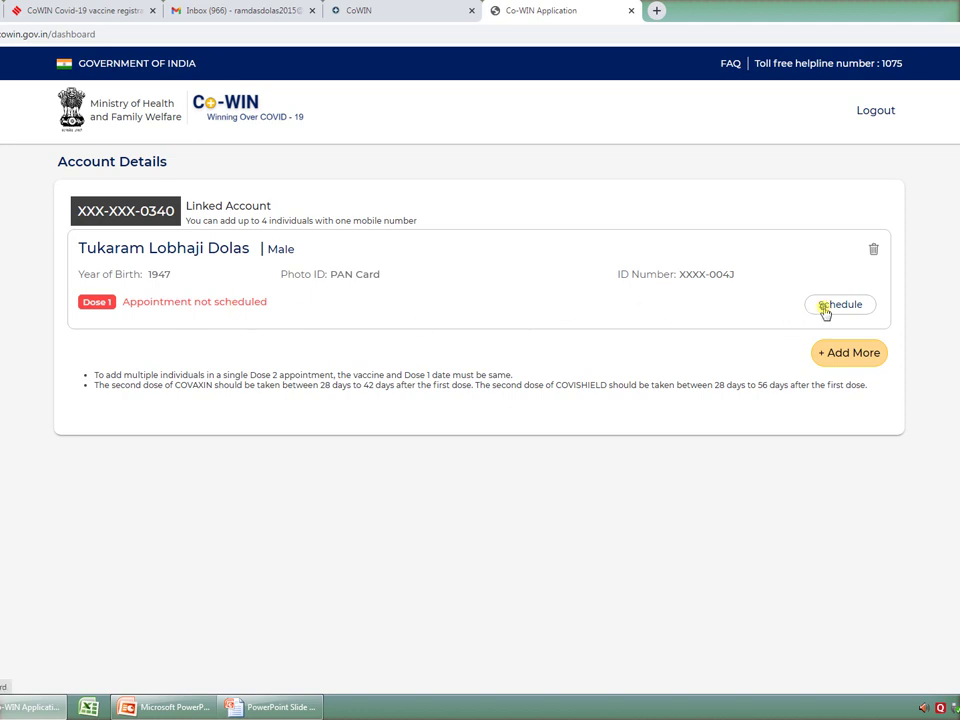
left_click(825, 310)
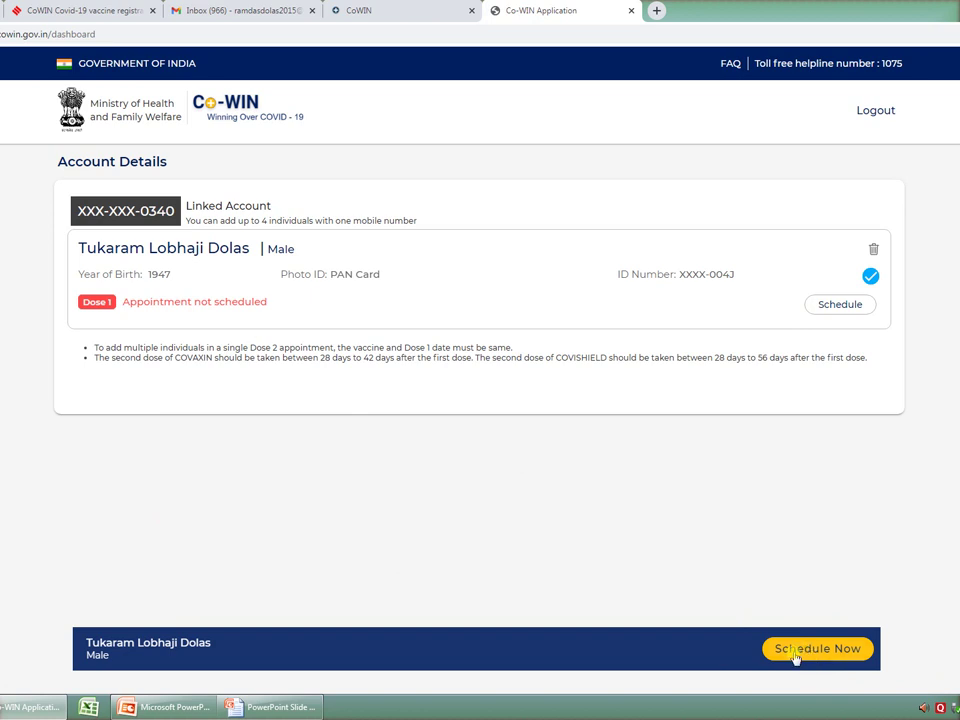
- Start scheduling and search vaccination centres for pincode 422001
left_click(795, 654)
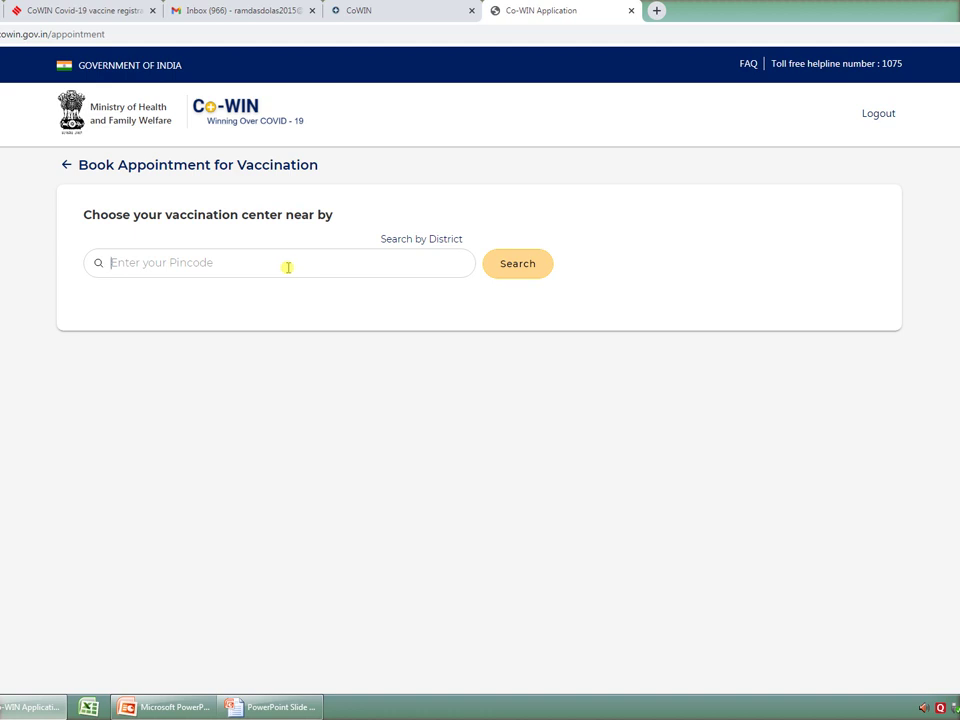
type("422001")
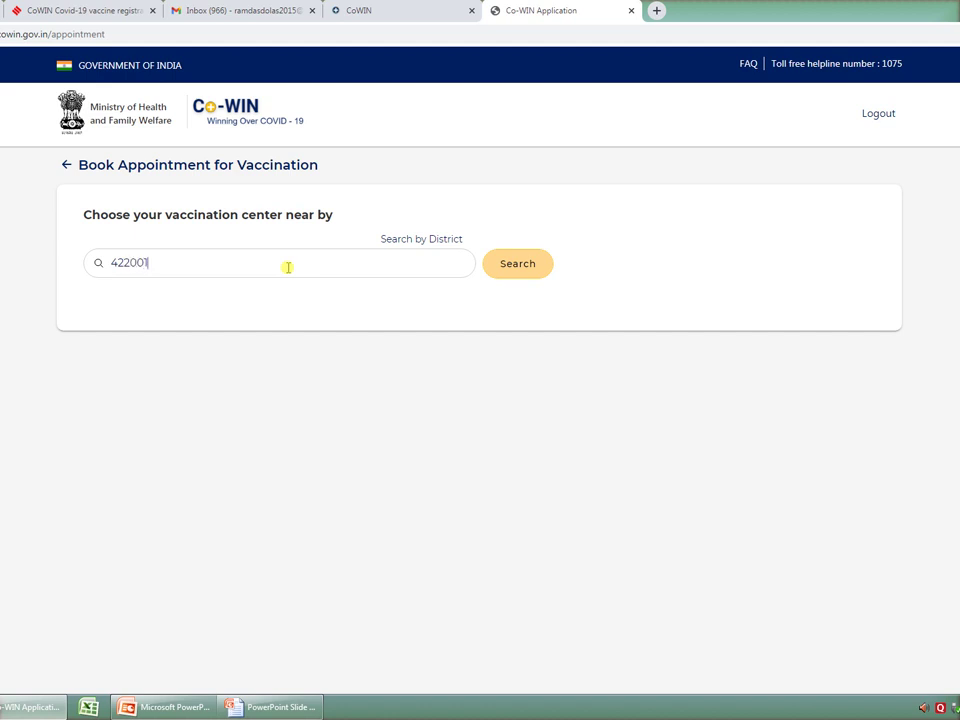
left_click(536, 272)
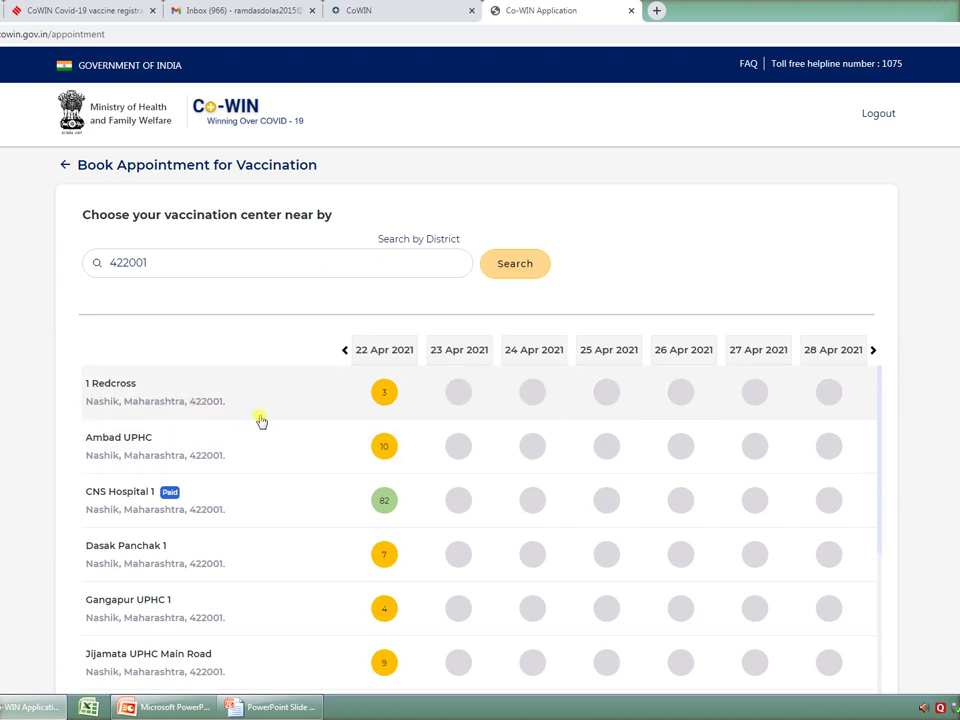
- Find 1 Redcross, Nashik in the centre list and pick its 22 Apr 2021 availability
scroll(262, 421, "down", 2)
scroll(268, 426, "up", 2)
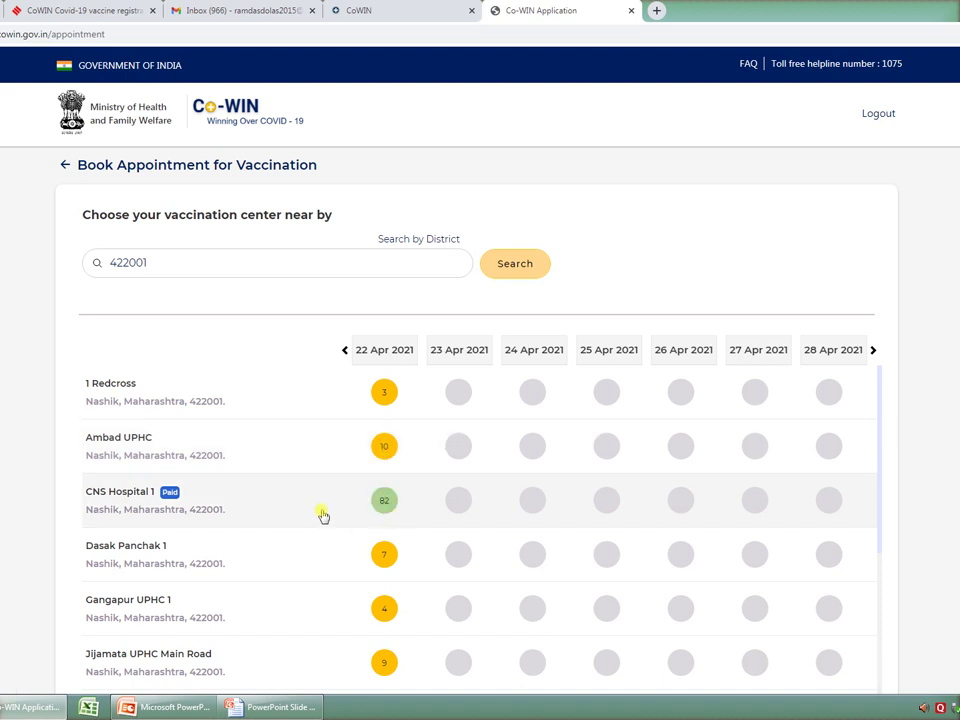
scroll(322, 514, "down", 1)
scroll(322, 514, "up", 1)
scroll(276, 497, "down", 1)
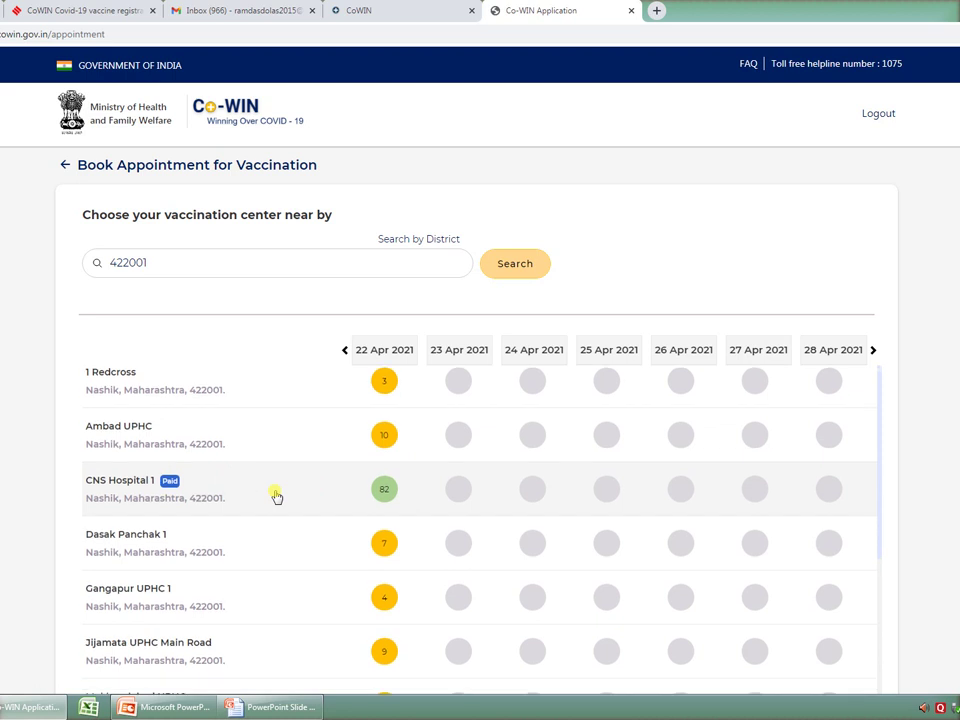
scroll(276, 497, "down", 3)
scroll(287, 497, "up", 3)
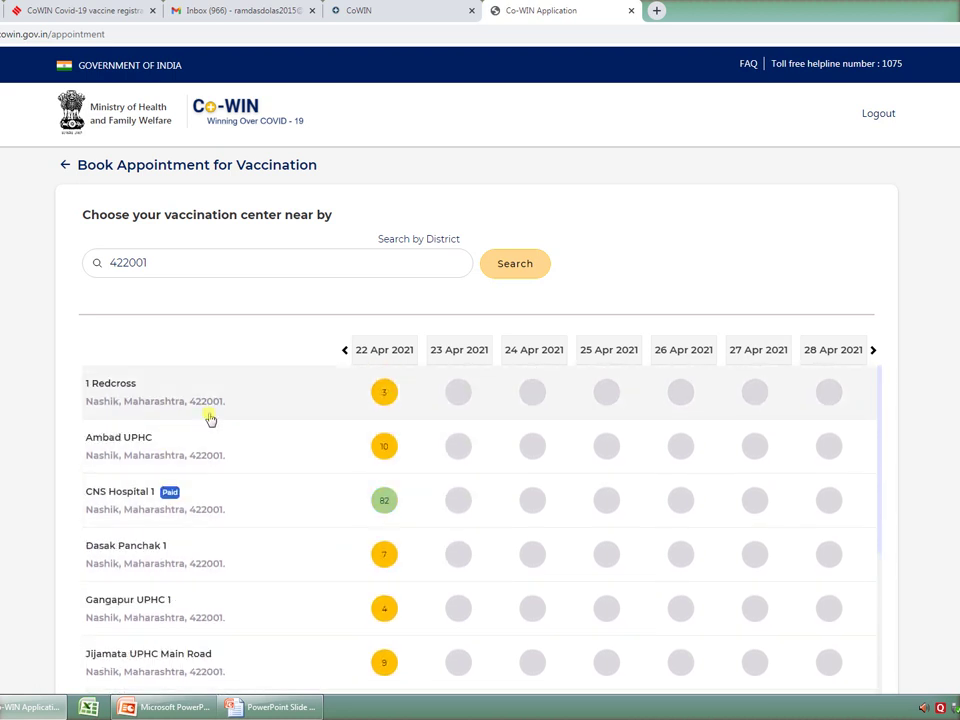
scroll(265, 438, "down", 2)
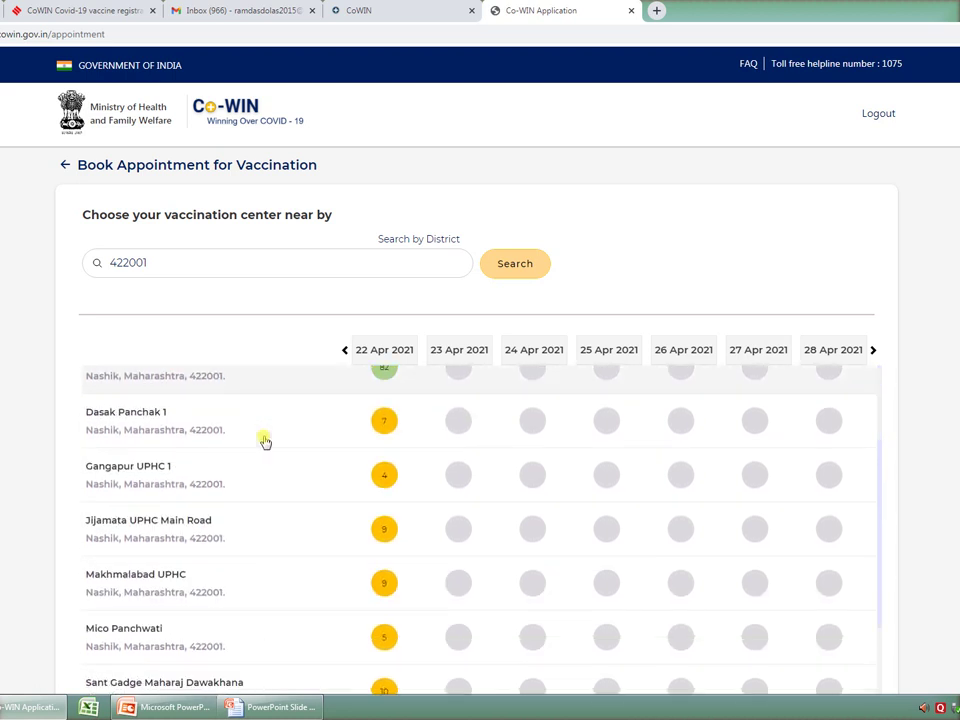
scroll(258, 441, "up", 3)
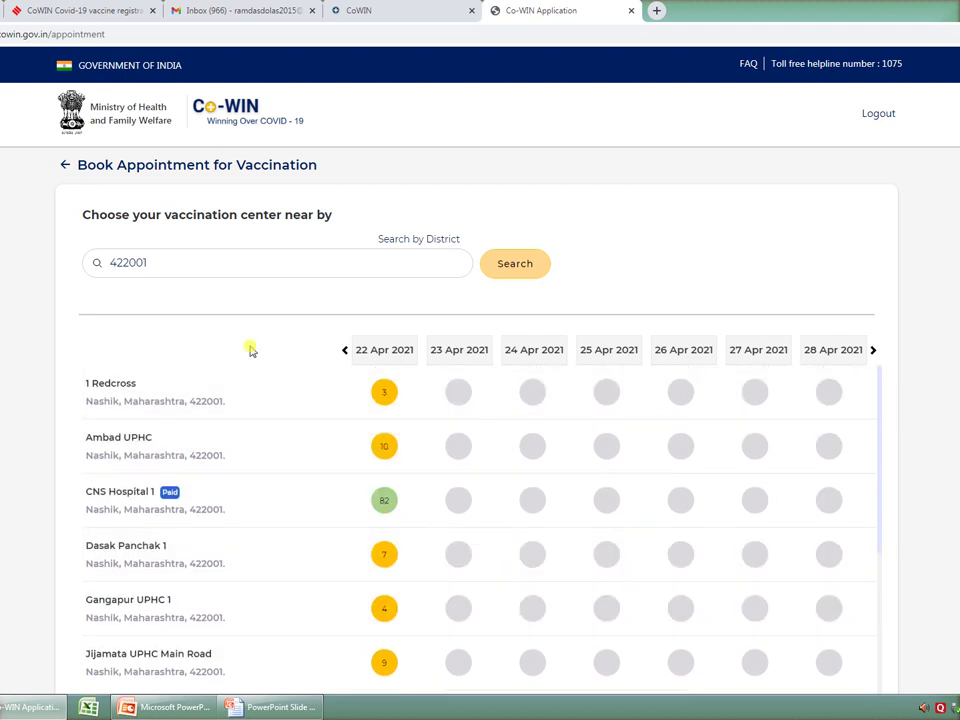
scroll(273, 470, "down", 3)
scroll(272, 485, "down", 1)
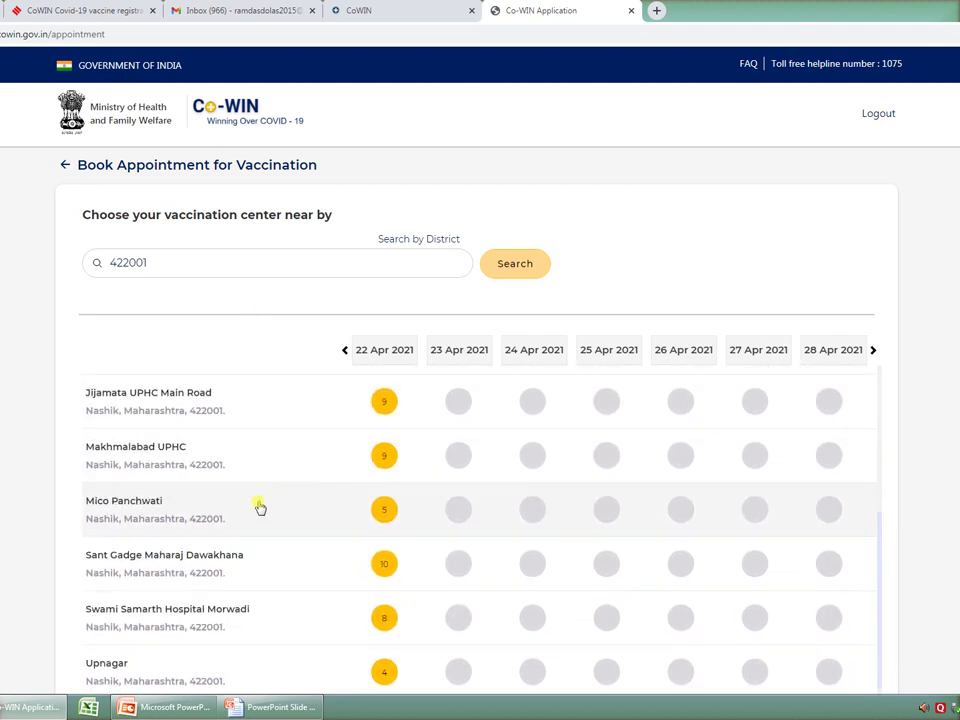
scroll(258, 509, "down", 2)
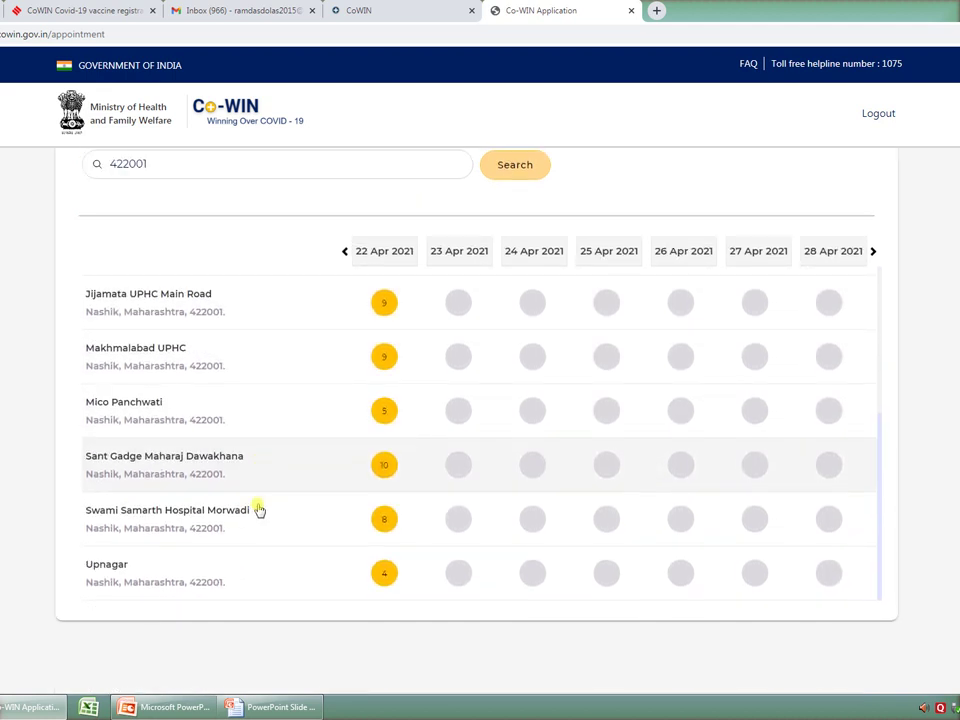
scroll(258, 510, "up", 4)
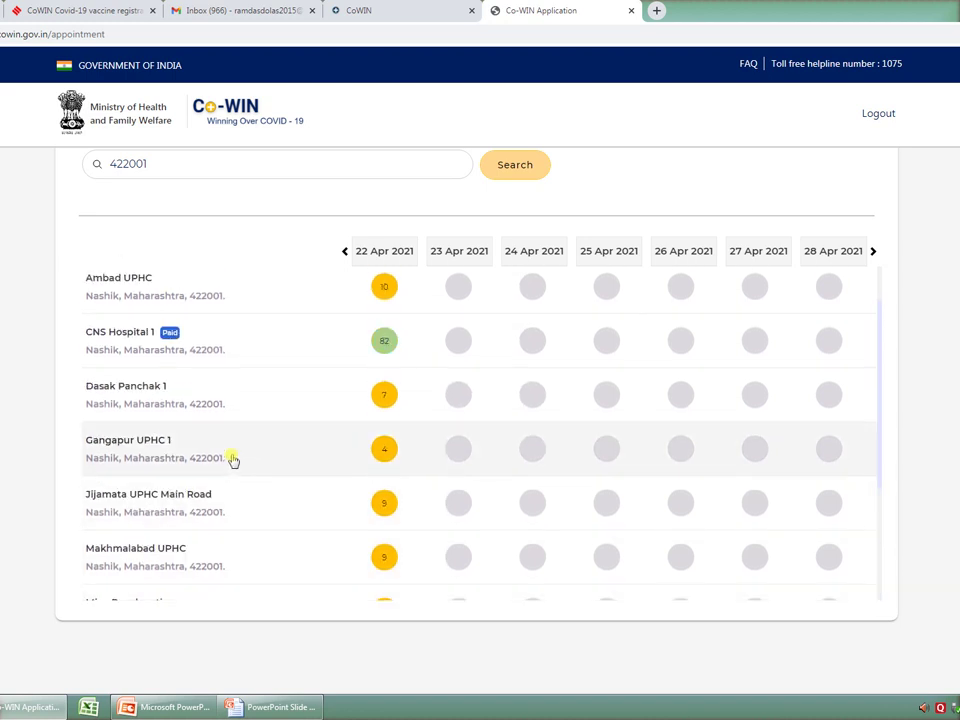
scroll(232, 459, "down", 3)
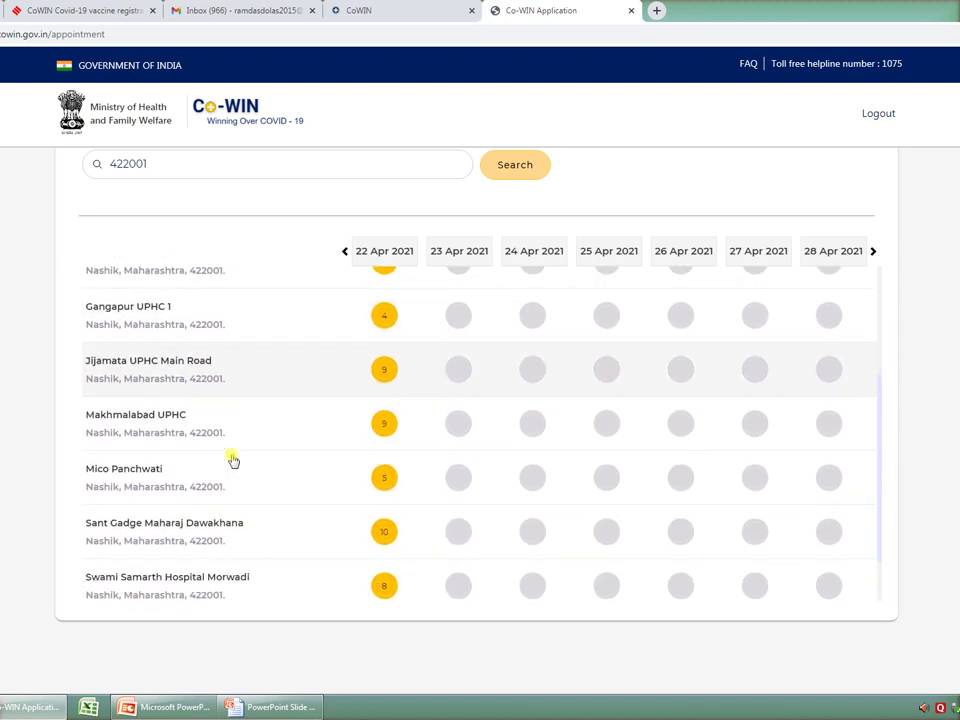
scroll(232, 459, "down", 1)
scroll(232, 459, "up", 5)
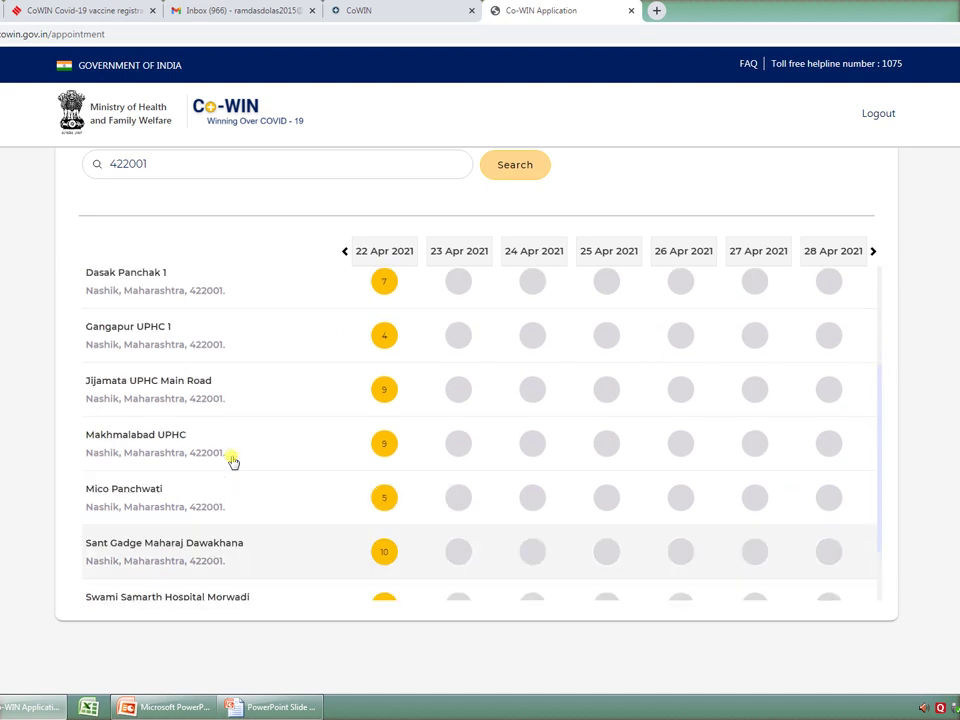
left_click(384, 295)
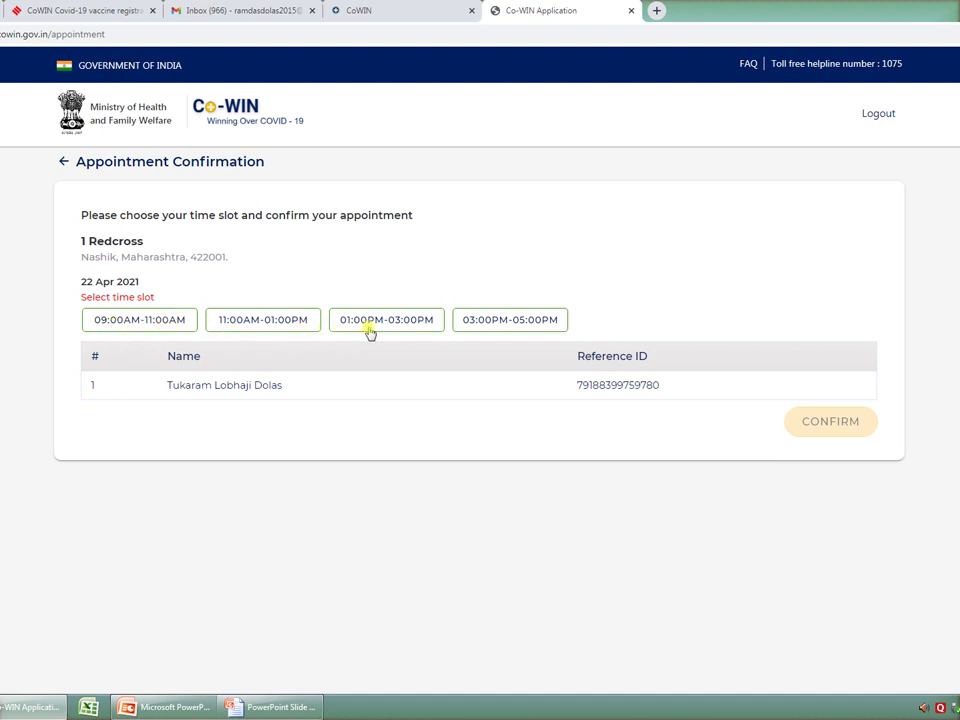
- Select the 11:00AM-01:00PM time slot for the 22 Apr 2021 appointment
left_click(270, 322)
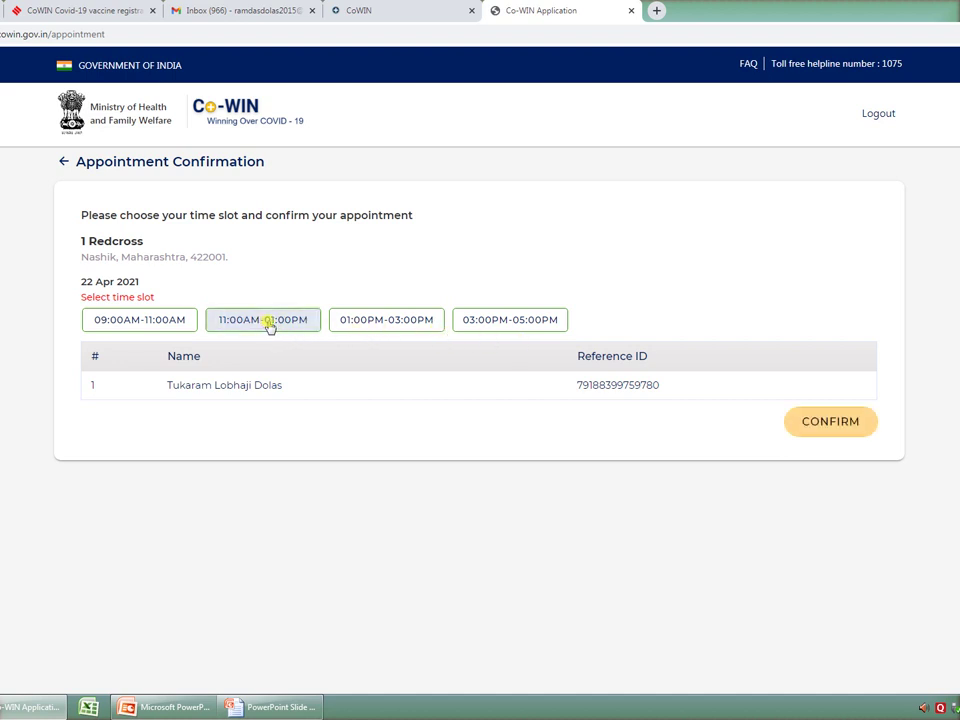
- Confirm the 1 Redcross 22 Apr 2021 booking and download Appointment_slip.pdf
left_click(840, 424)
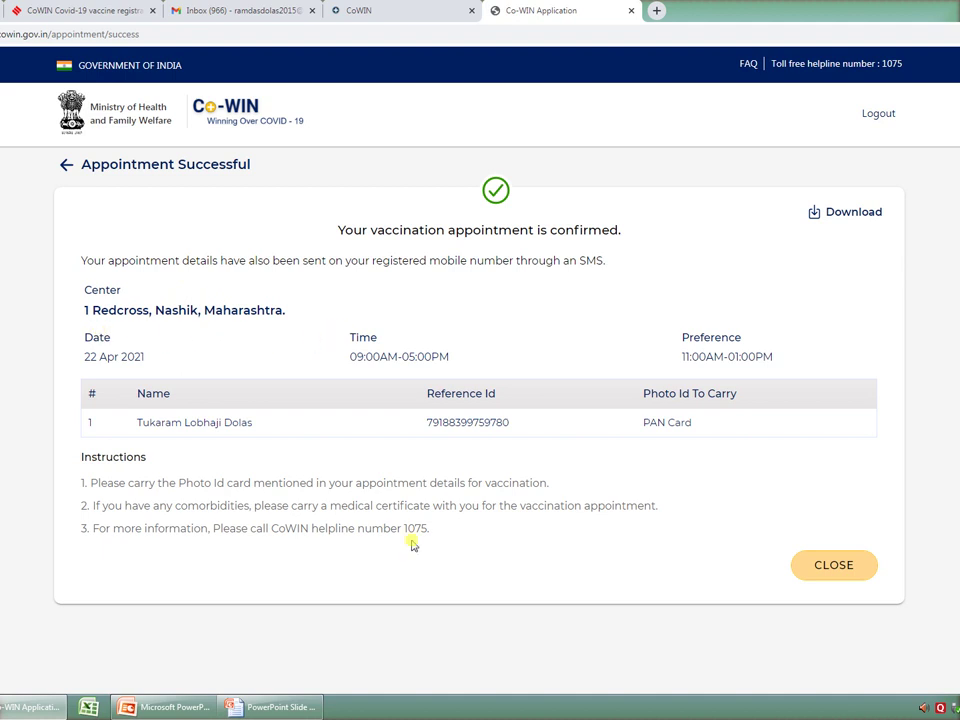
left_click(849, 217)
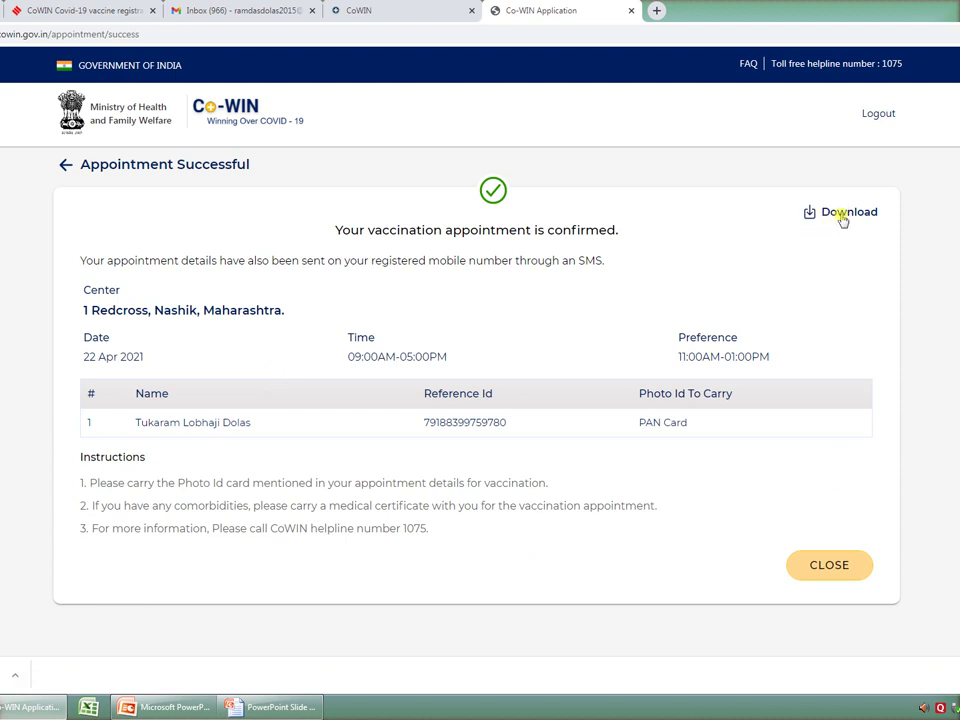
left_click(843, 218)
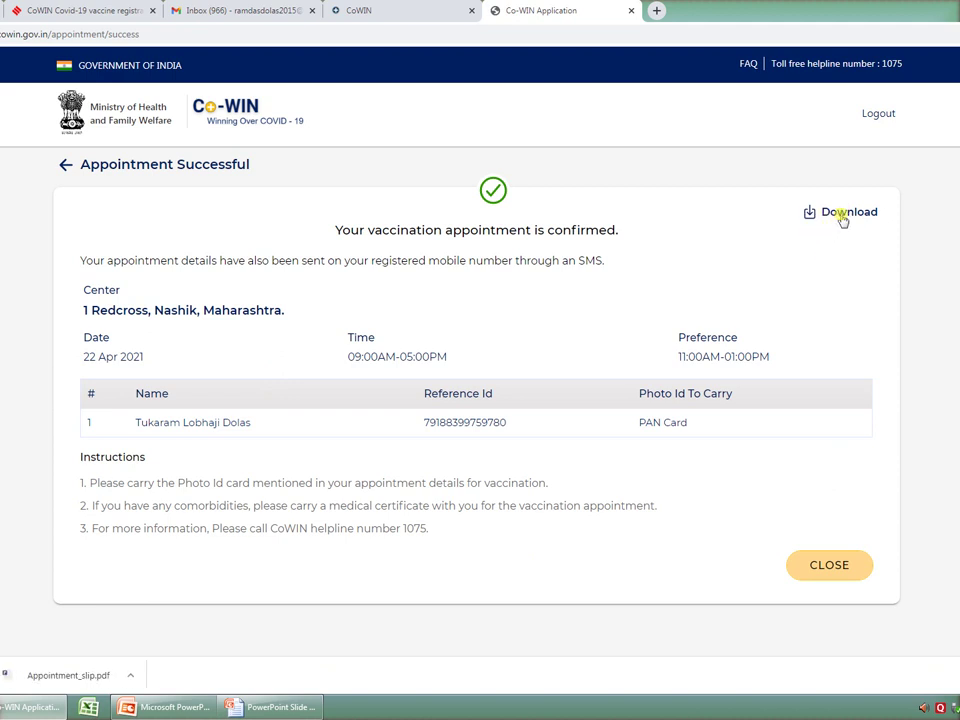
- Open Appointment_slip (1).pdf in Chrome's PDF viewer and review the 11:00AM-01:00PM appointment details
left_click(45, 675)
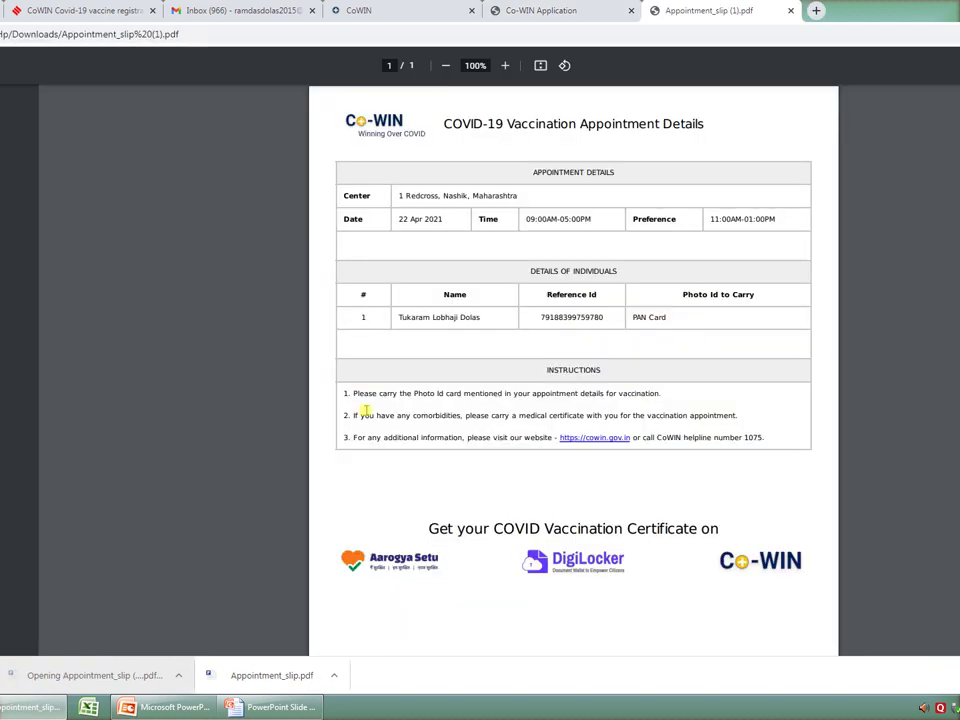
scroll(506, 400, "down", 2)
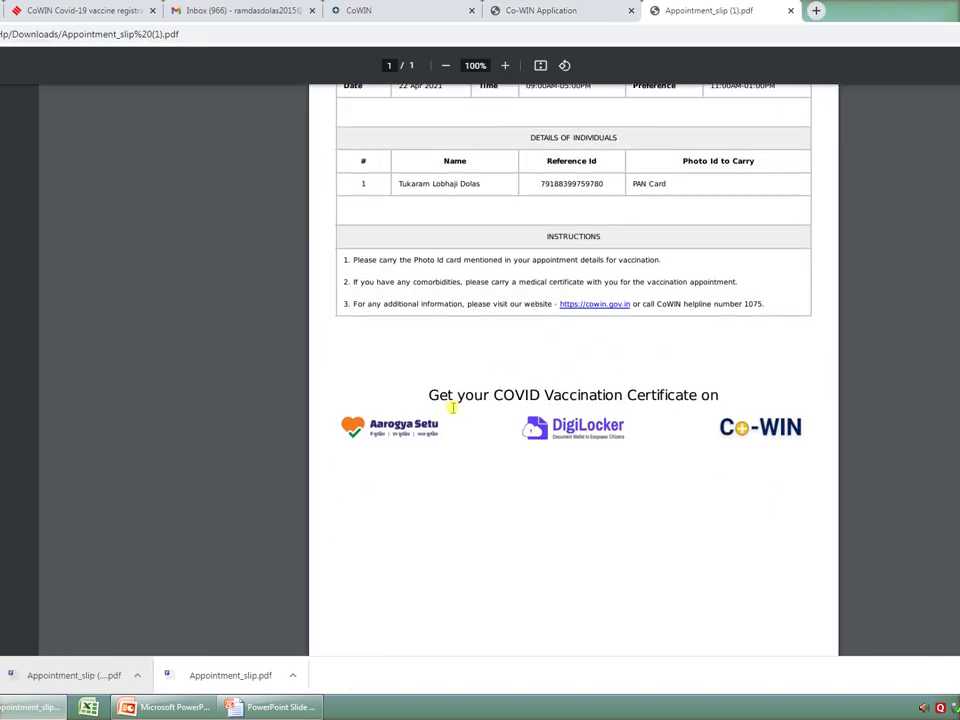
scroll(452, 407, "up", 2)
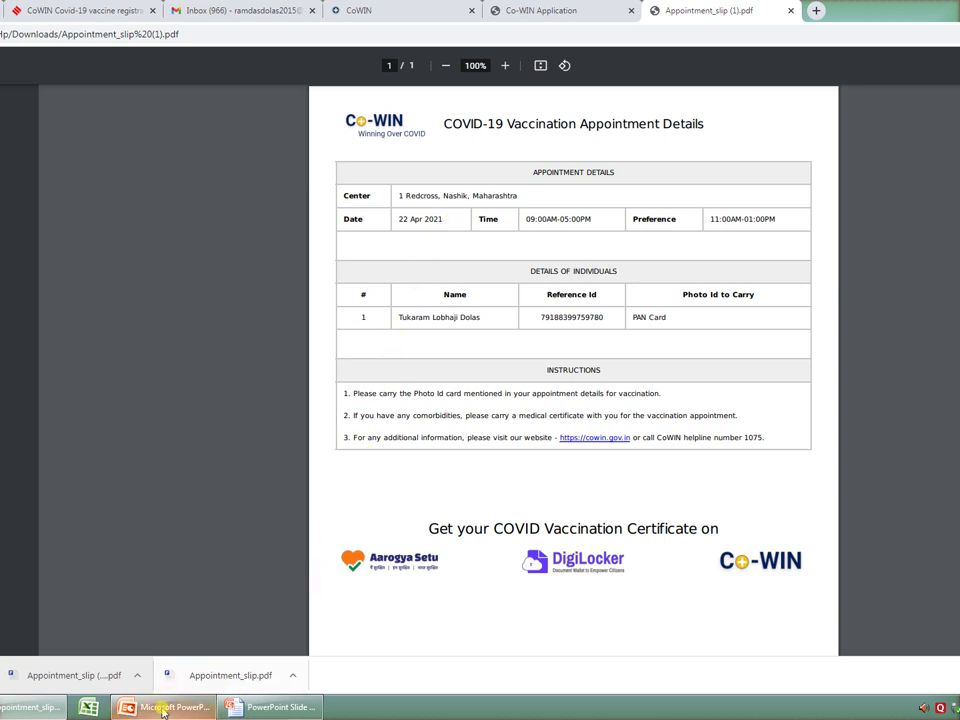
mouse_move(165, 711)
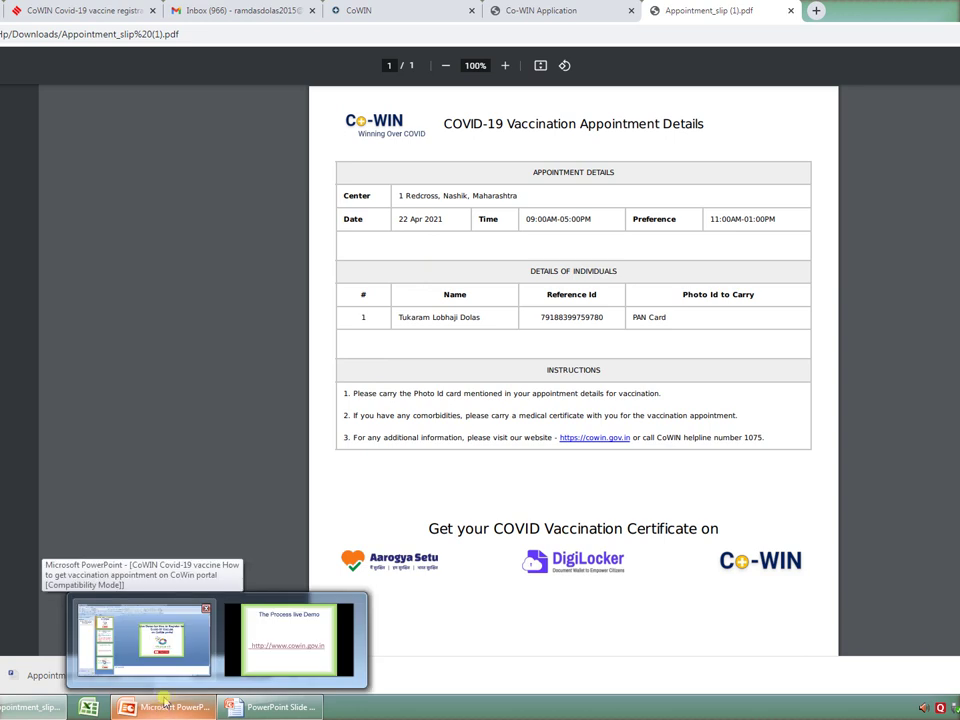